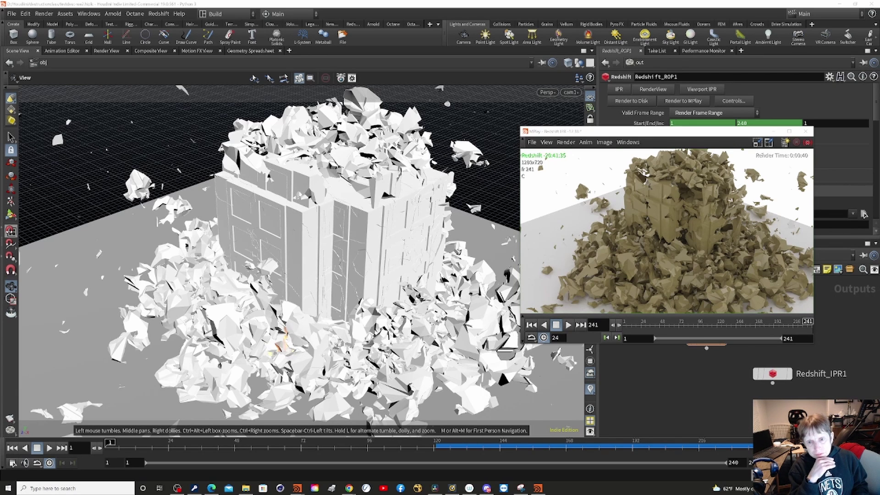
Move the MPlay render preview to the left to reveal Redshift_ROP1's output settings
drag(652, 132, 169, 73)
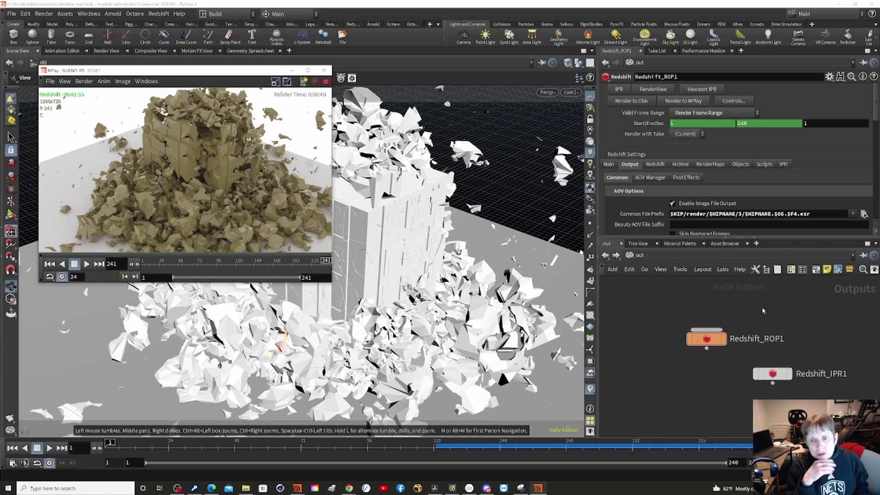
Inside geo3, wire dopnet1's output into dopnet2 and set dopnet2's display flag
click(639, 259)
click(639, 257)
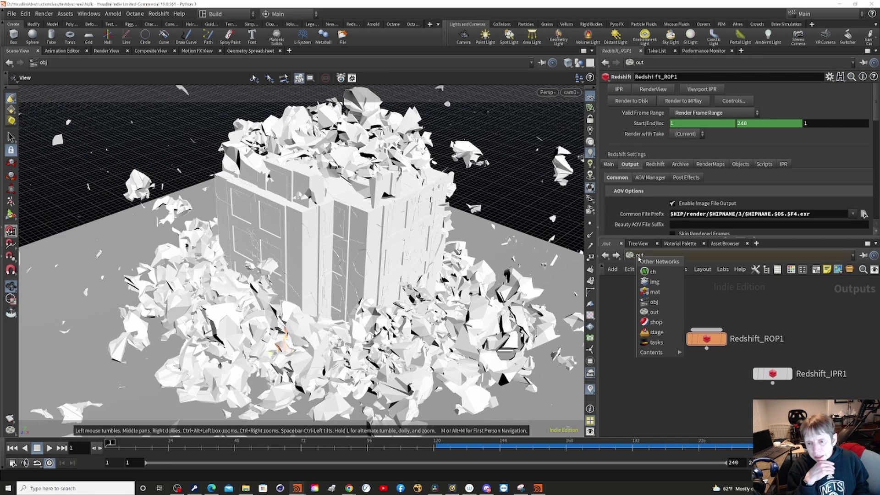
click(664, 303)
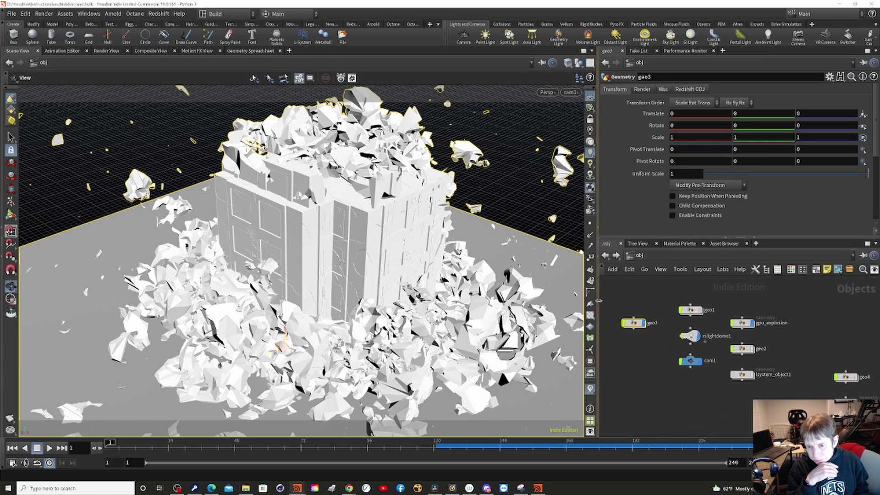
double_click(638, 325)
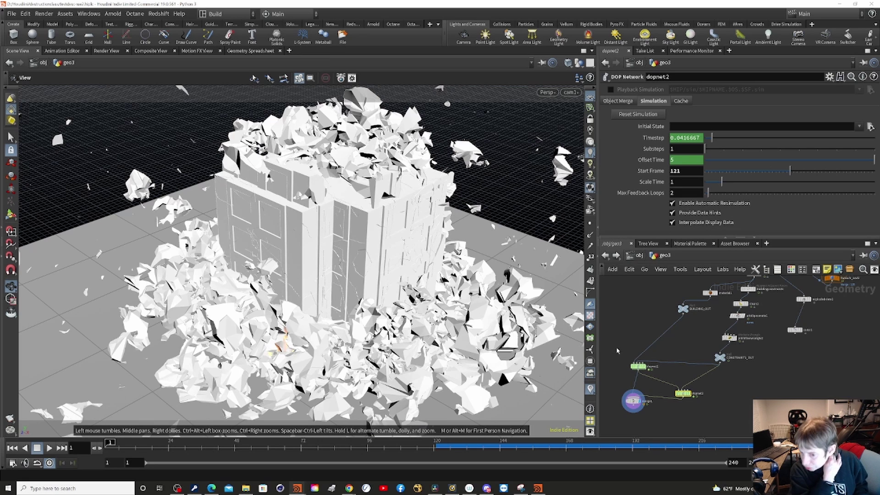
mouse_move(648, 361)
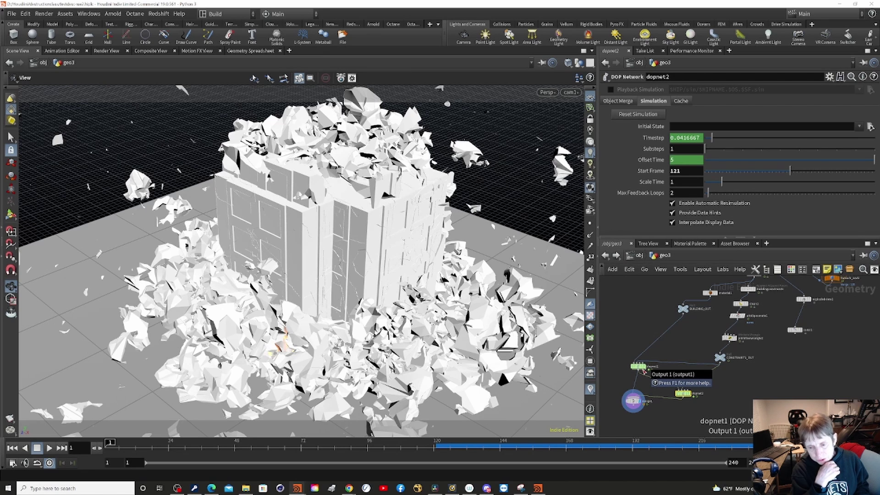
drag(644, 371, 683, 393)
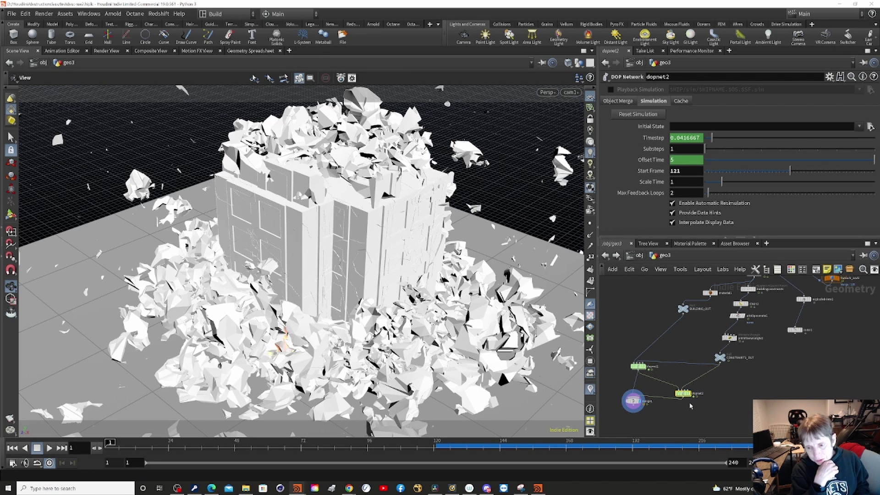
mouse_move(683, 395)
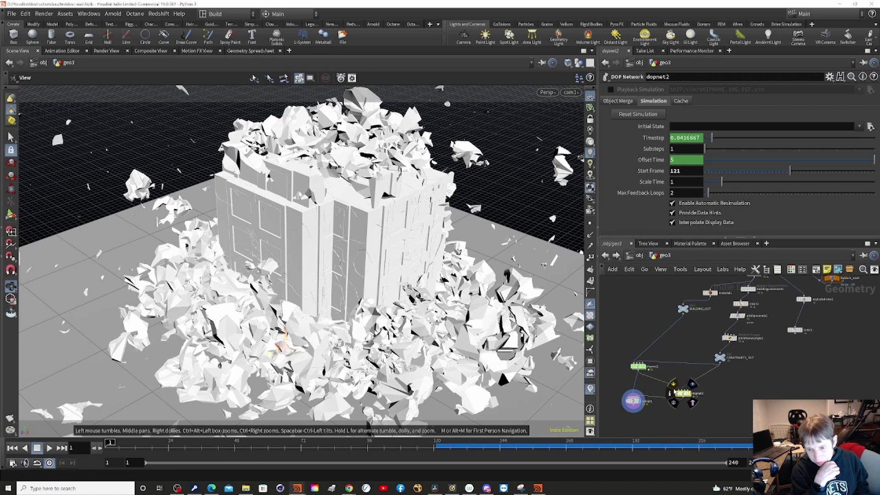
click(672, 383)
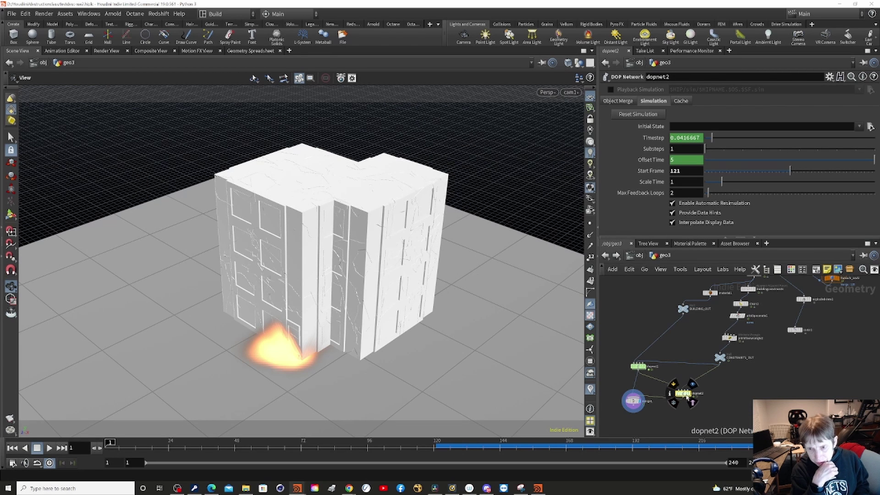
double_click(683, 393)
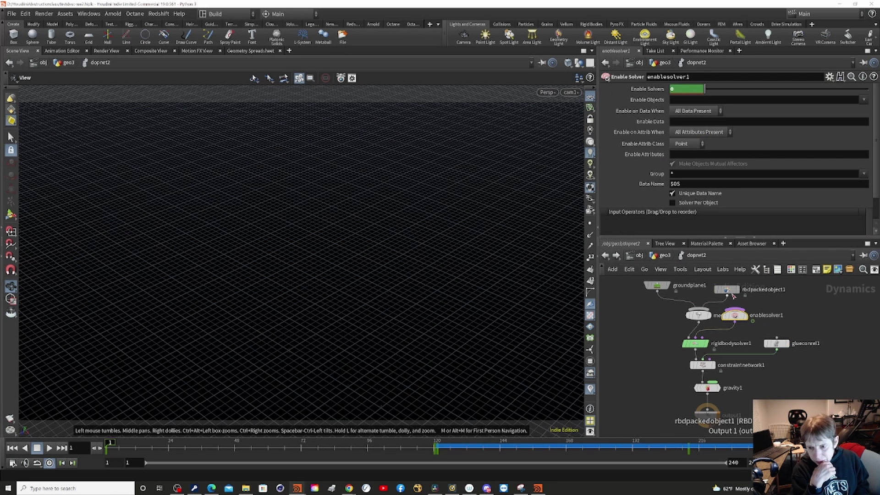
mouse_move(735, 317)
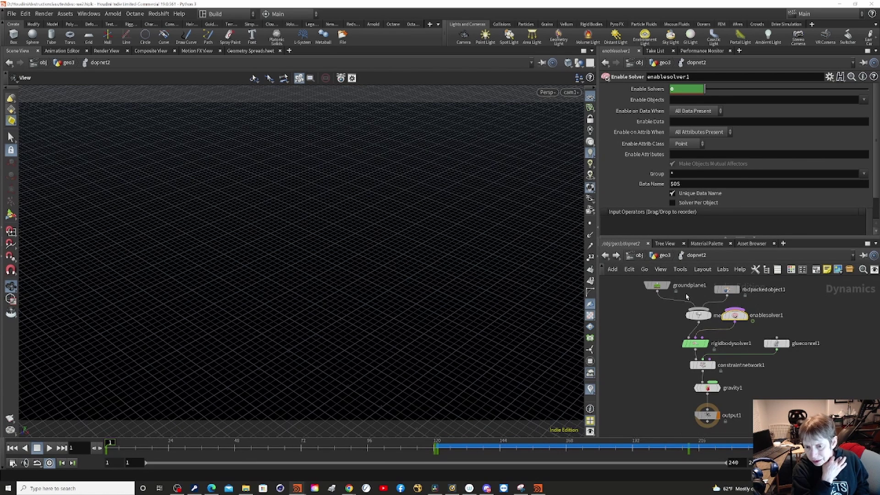
mouse_move(693, 359)
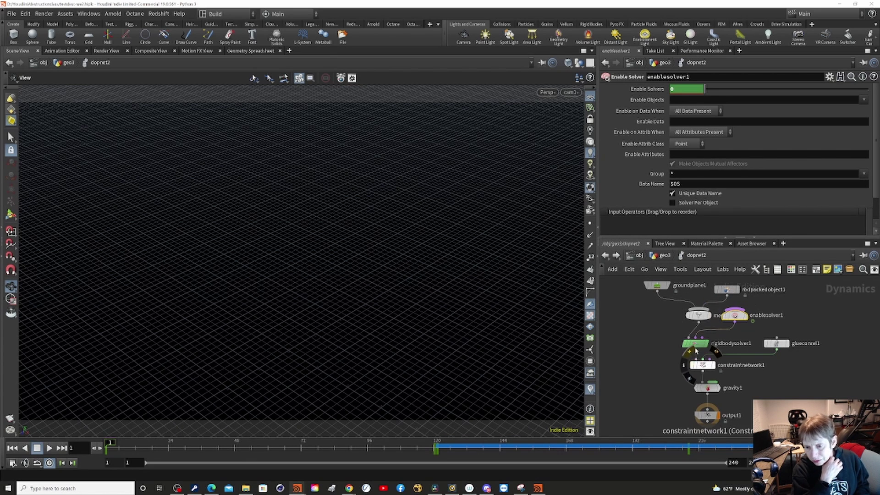
click(695, 345)
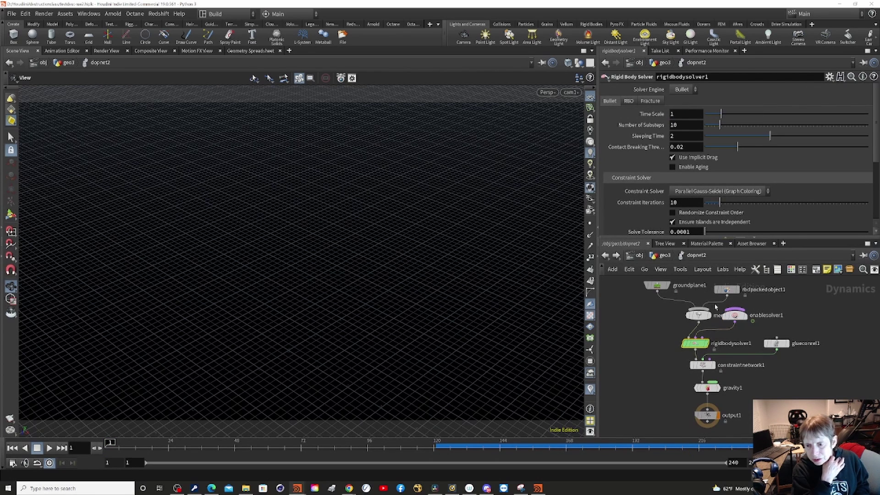
click(605, 255)
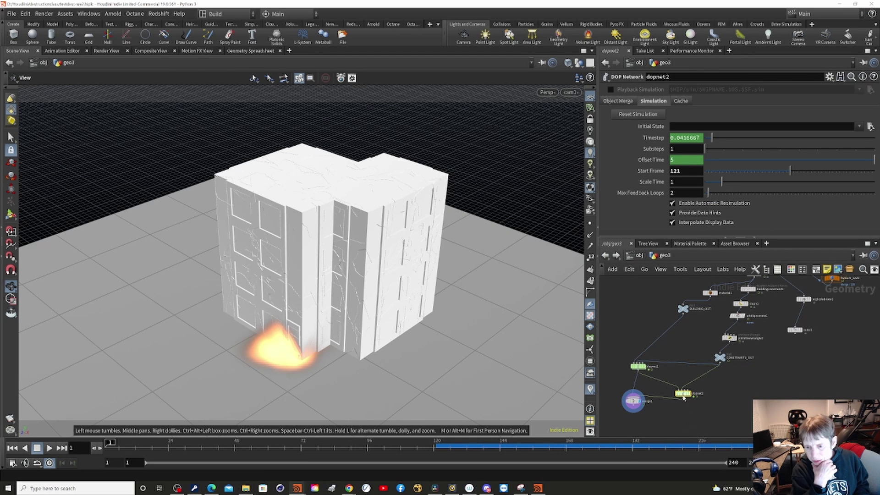
mouse_move(684, 397)
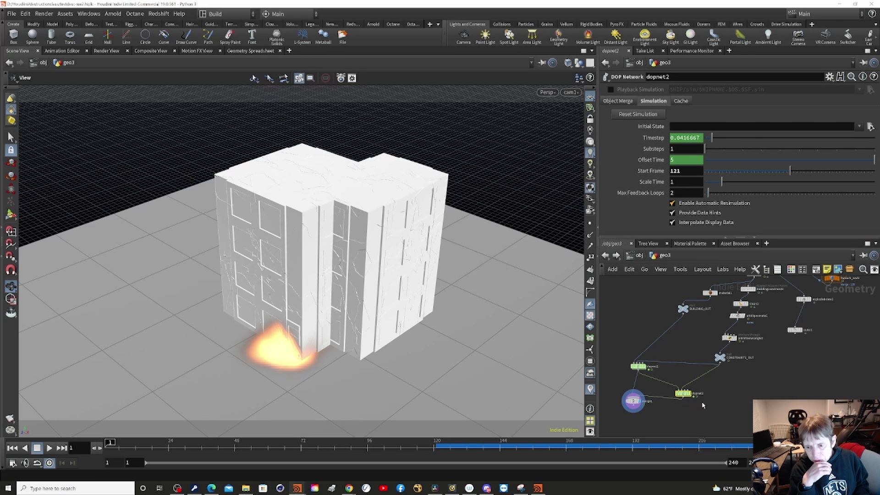
Inside dopnet2, place enablesolver1 beside merge1, then return to the geo3 network
double_click(683, 393)
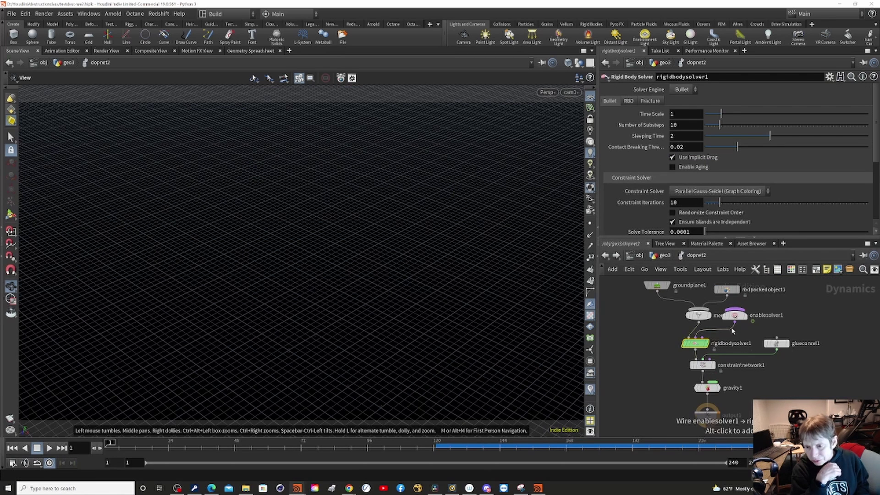
click(738, 316)
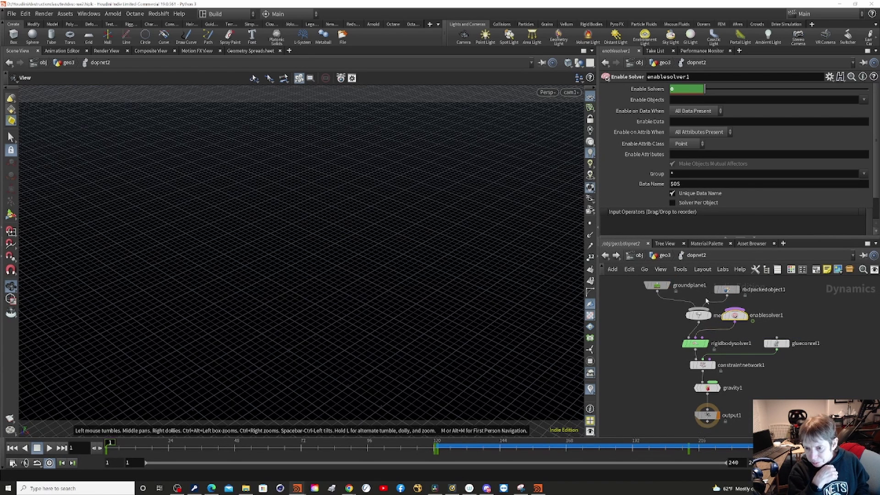
drag(735, 315, 752, 317)
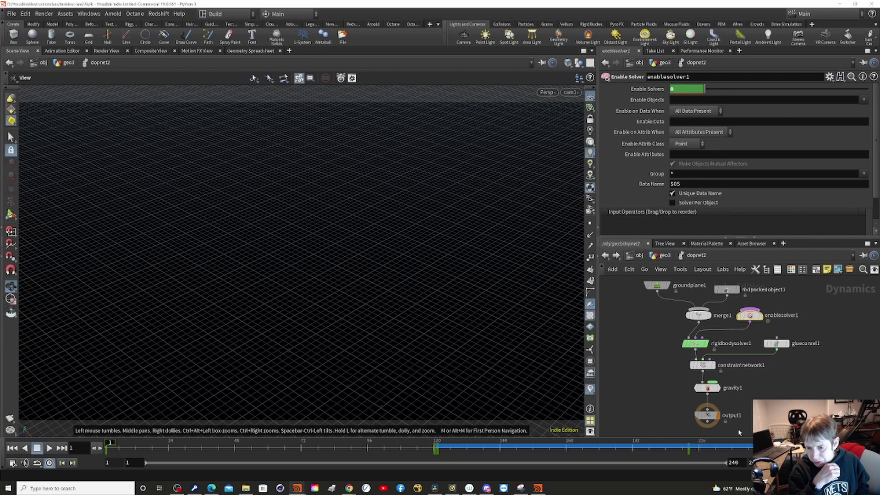
click(605, 255)
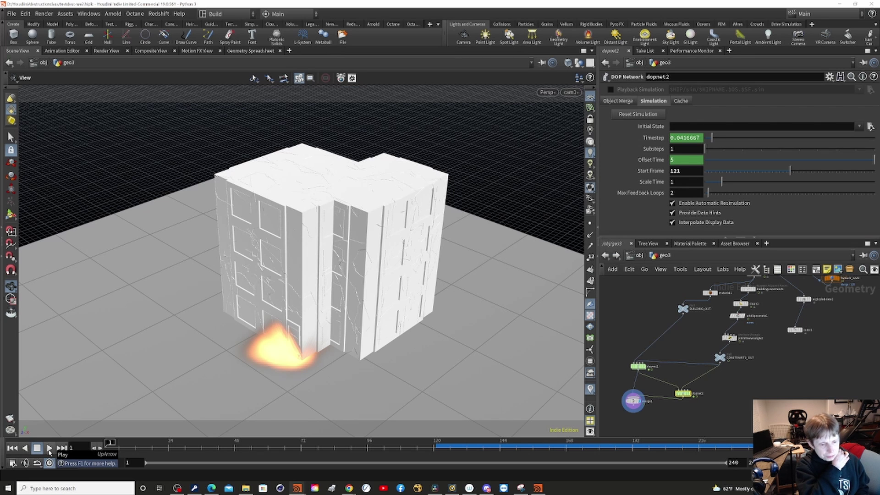
Start playback of the dopnet2 explosion simulation
click(49, 451)
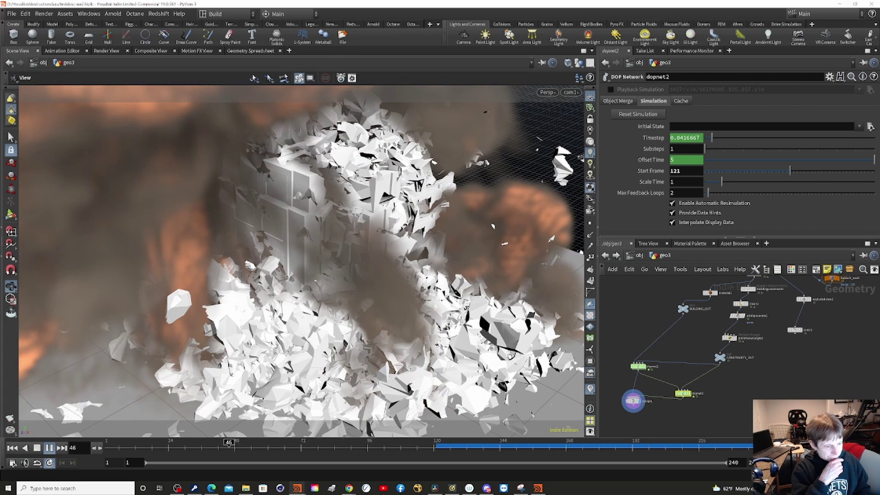
Stop playback at frame 49 and frame the foreach loop, pointwrangle1 and sphere1 nodes
click(49, 449)
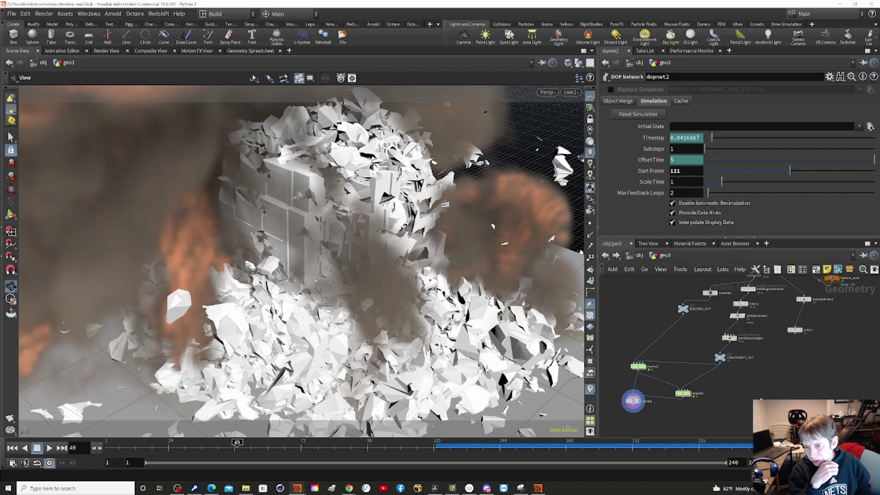
middle_drag(760, 400, 696, 418)
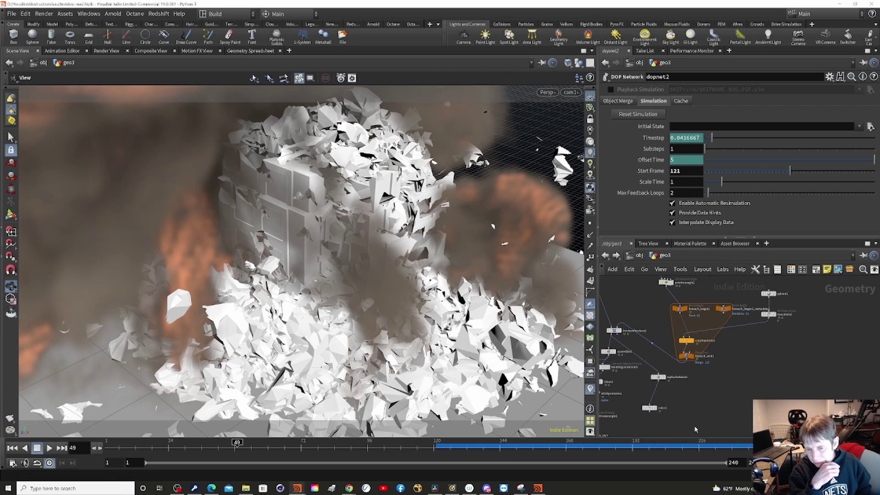
scroll(776, 366, up, 3)
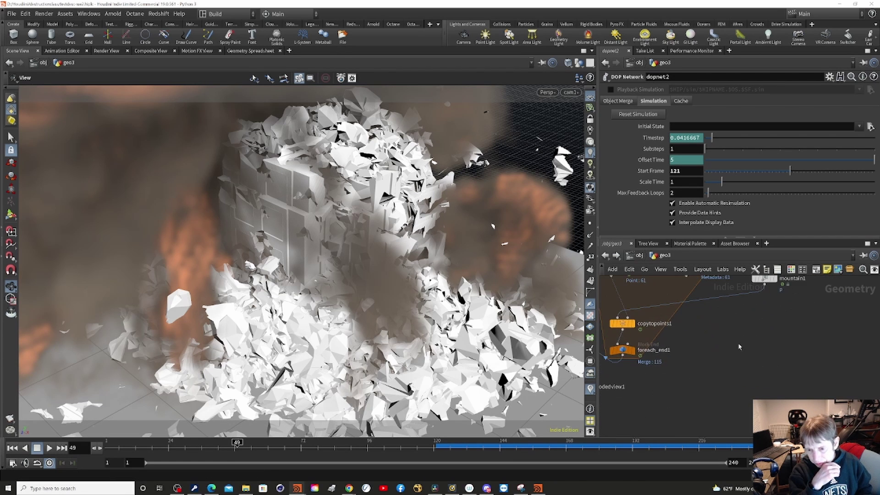
middle_drag(738, 347, 800, 398)
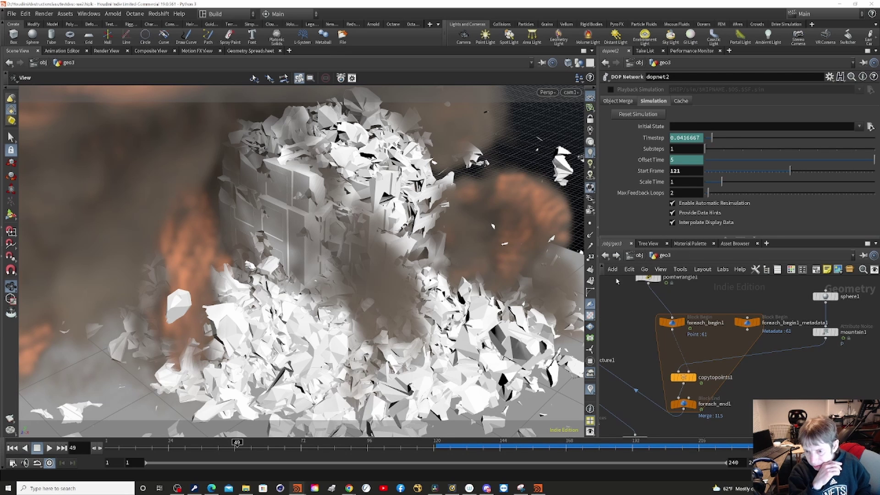
middle_drag(627, 320, 622, 329)
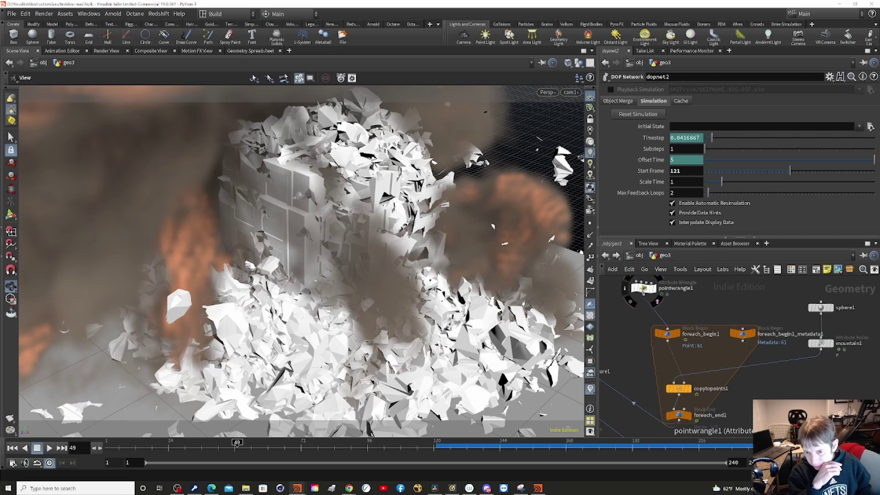
Inspect pointwrangle1's pscale code, copytopoints1's settings, then foreach_begin1_metadata1's Block Begin parameters
click(643, 288)
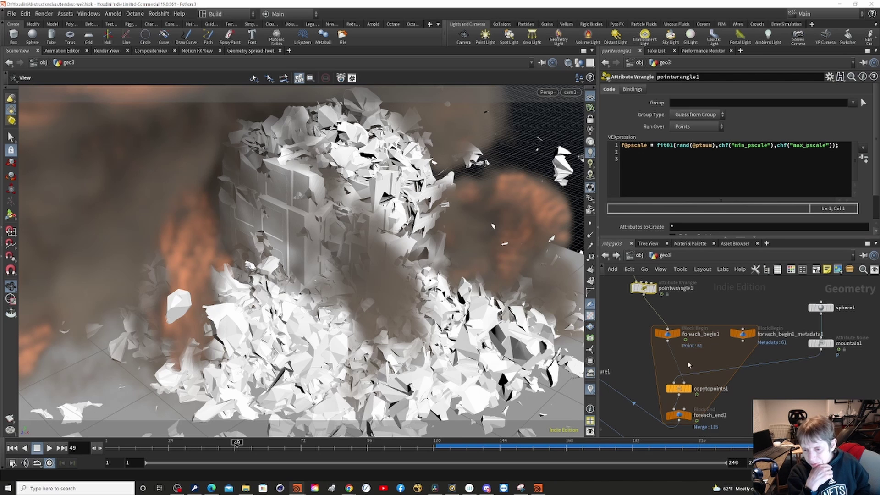
mouse_move(685, 391)
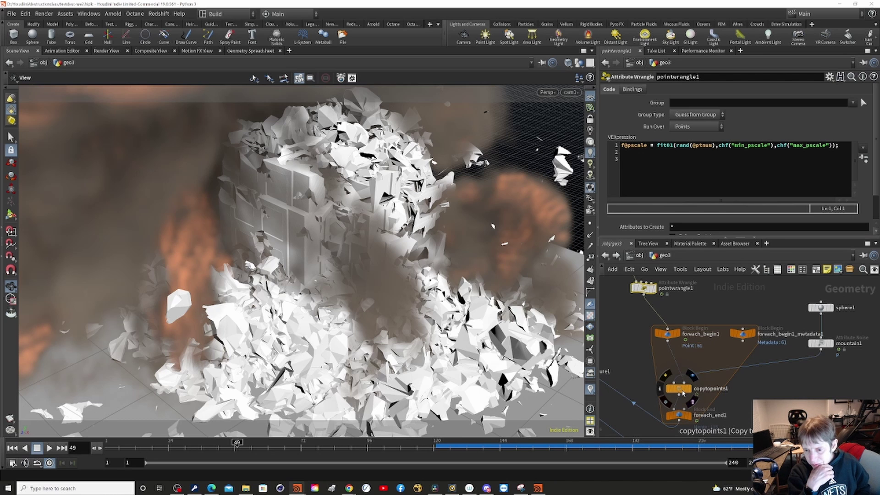
click(682, 389)
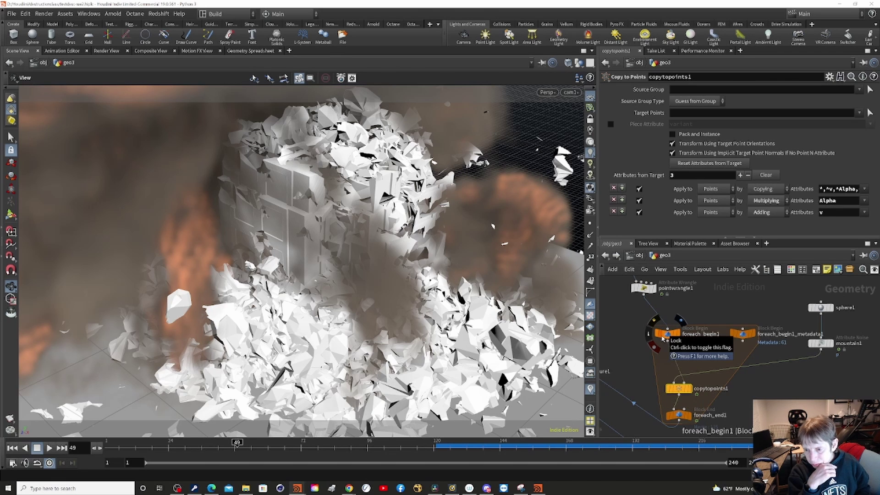
click(745, 335)
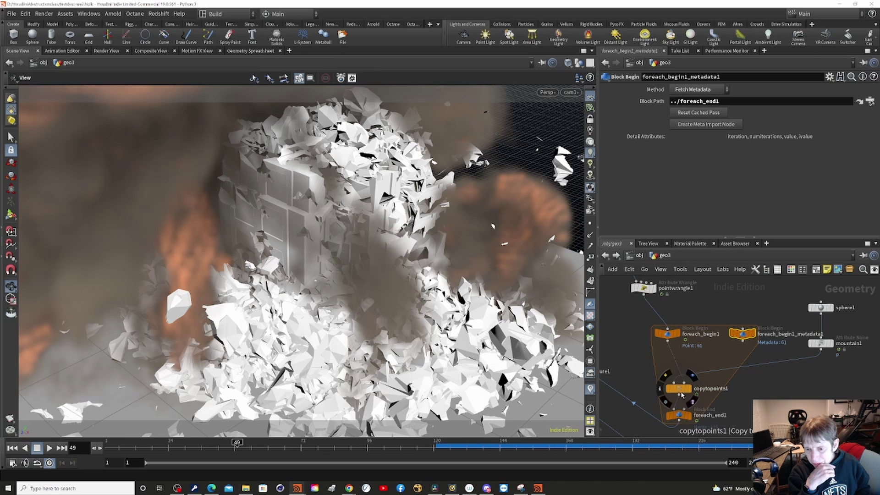
Select foreach_begin1 and view its single point, pscale 0.657788, in the Geometry Spreadsheet
click(668, 335)
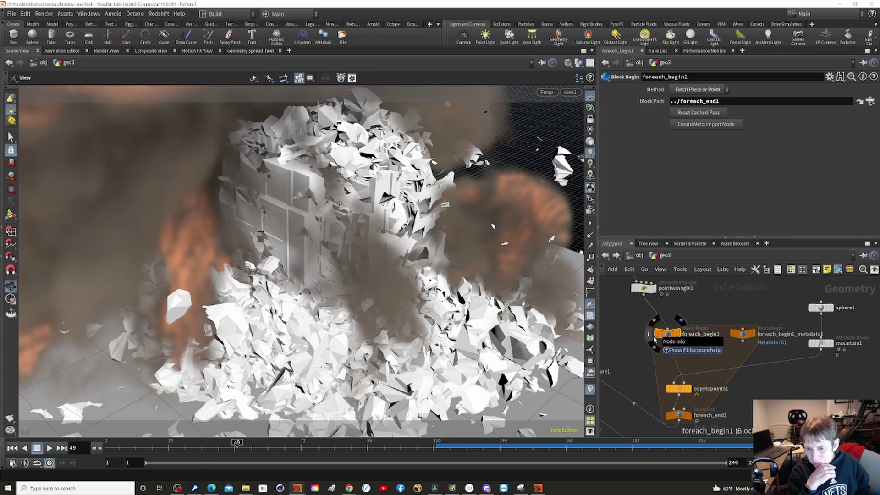
click(649, 336)
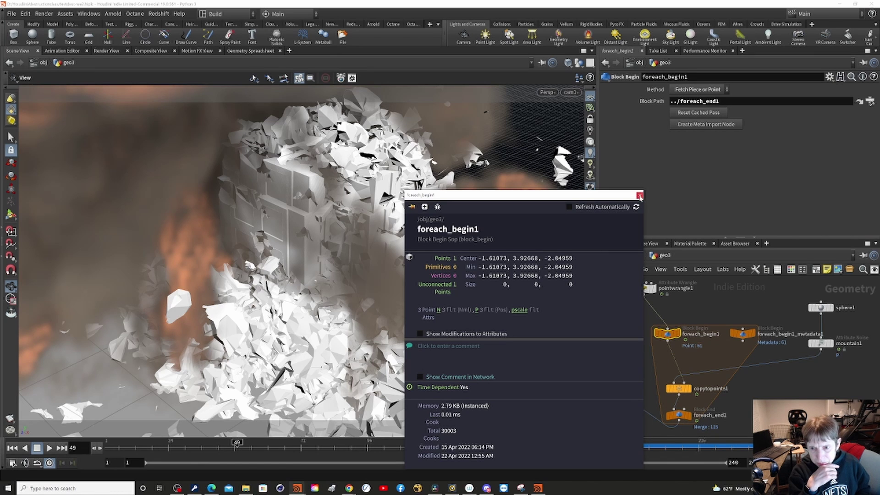
click(640, 195)
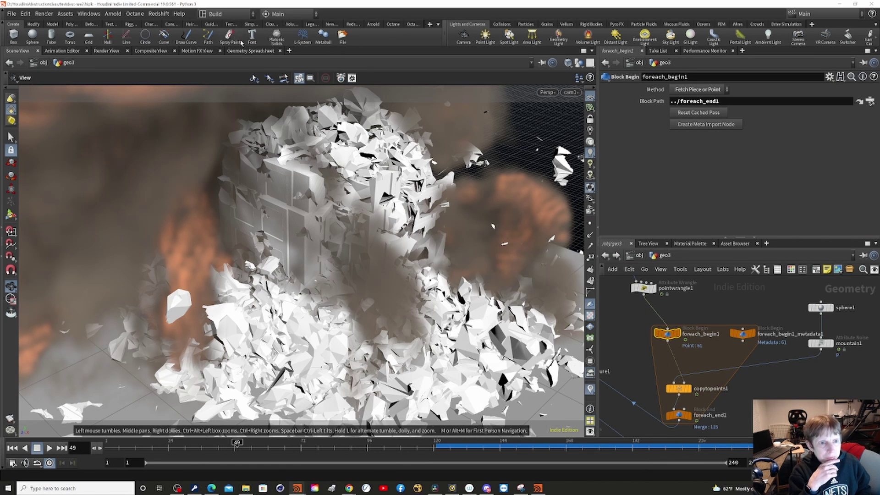
click(251, 51)
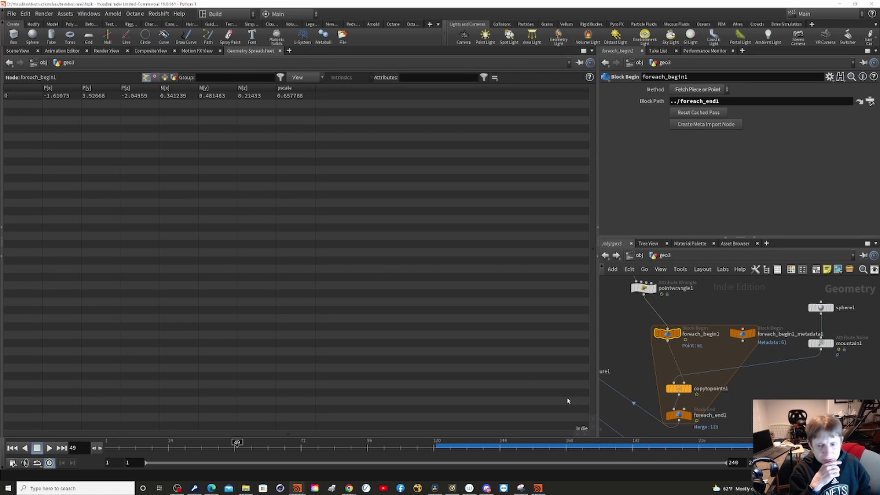
Inspect copytopoints1's copied points, then pan up to bring pointwrangle1 into view
click(684, 392)
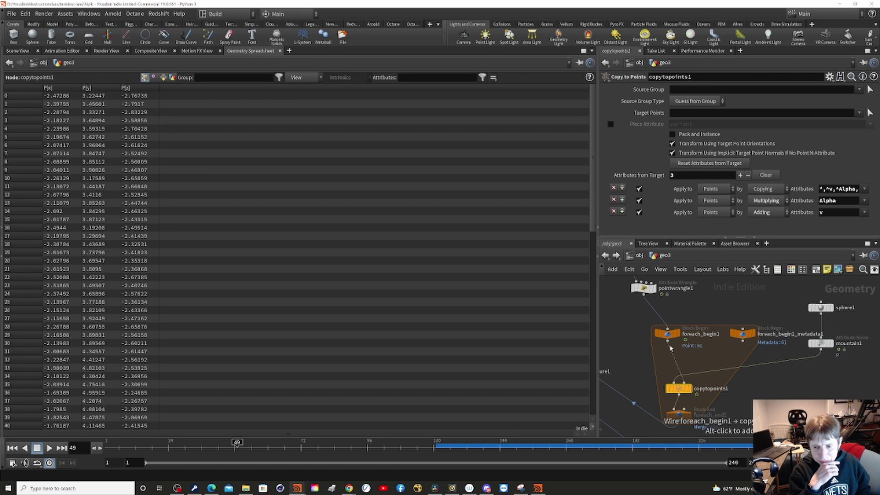
mouse_move(675, 387)
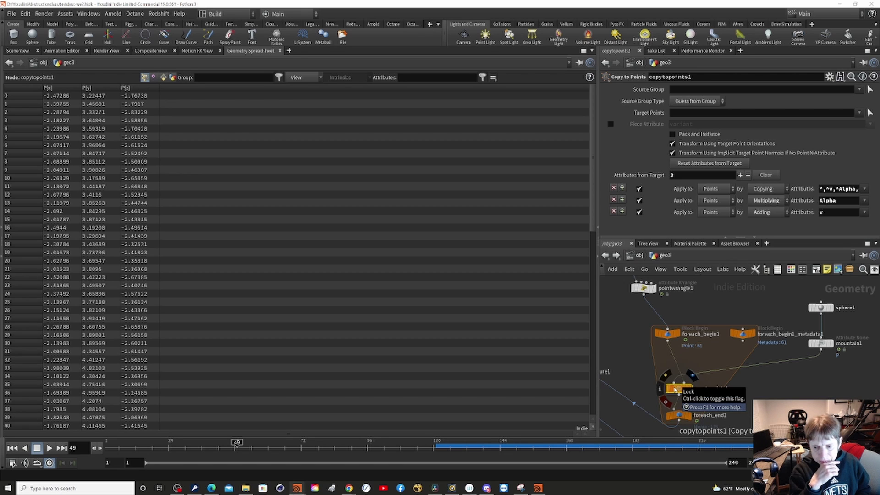
mouse_move(677, 421)
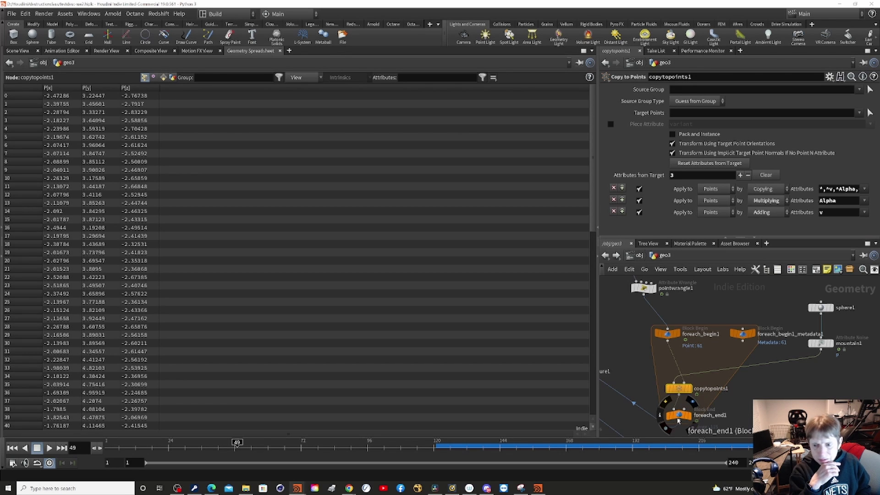
middle_drag(635, 363, 647, 347)
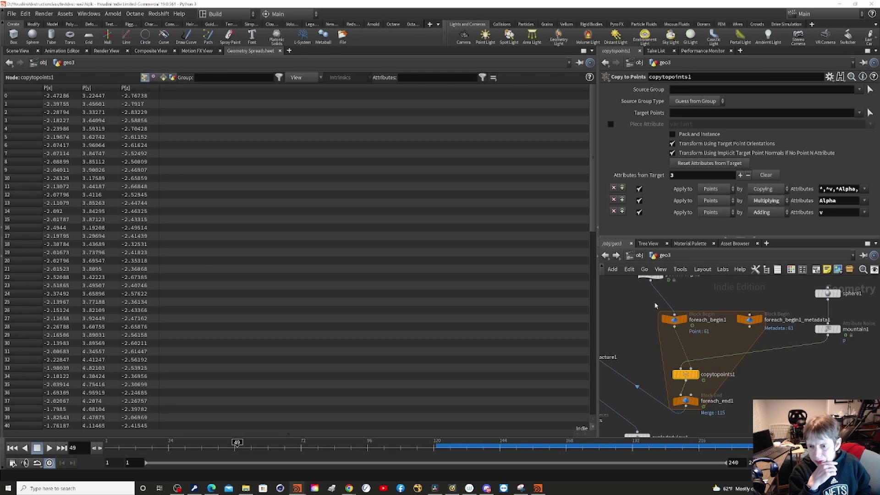
middle_drag(635, 303, 632, 327)
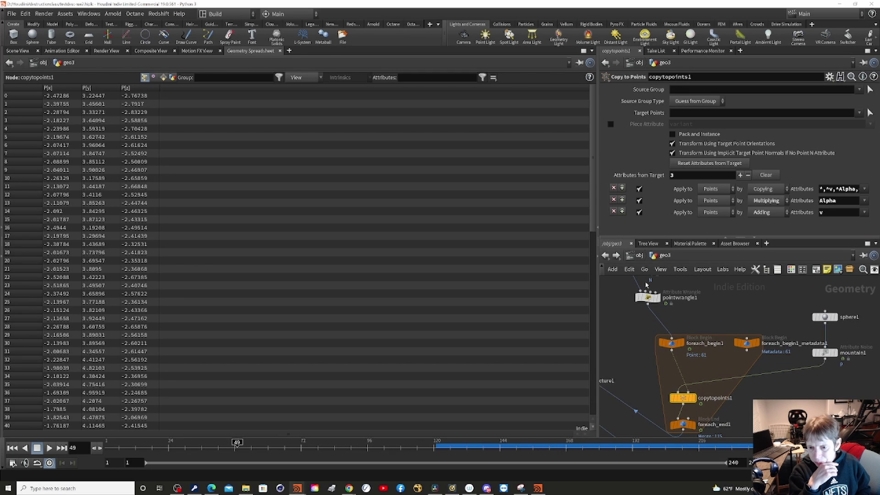
Check pointwrangle1 and copytopoints1, then survey booleanfracture1, assemble1, sphere1 and mountain1
click(648, 298)
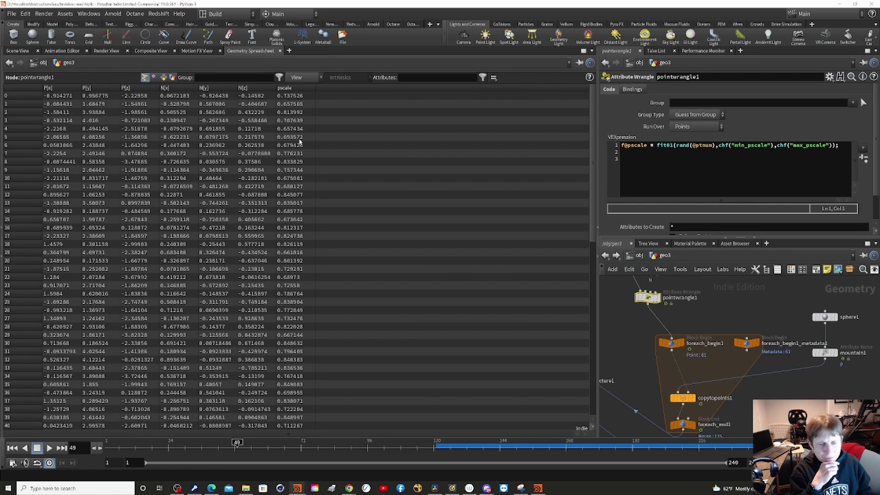
click(683, 399)
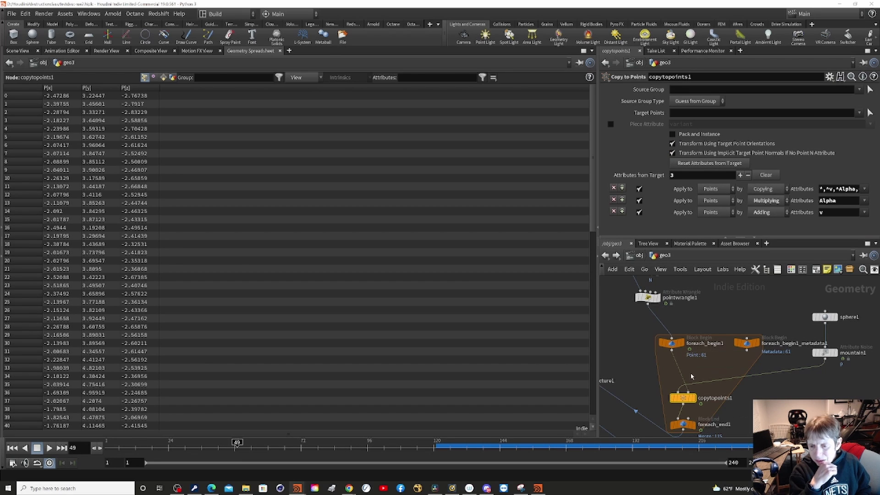
mouse_move(677, 350)
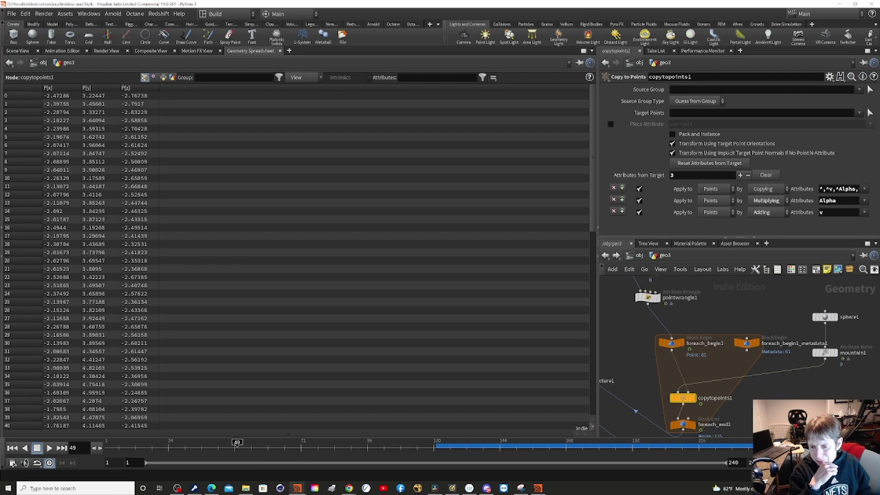
middle_drag(781, 393, 789, 370)
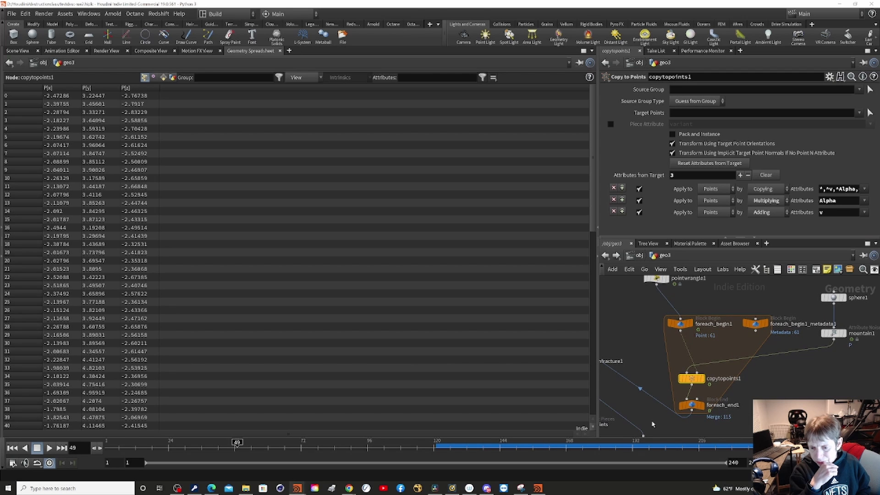
middle_drag(786, 380, 820, 342)
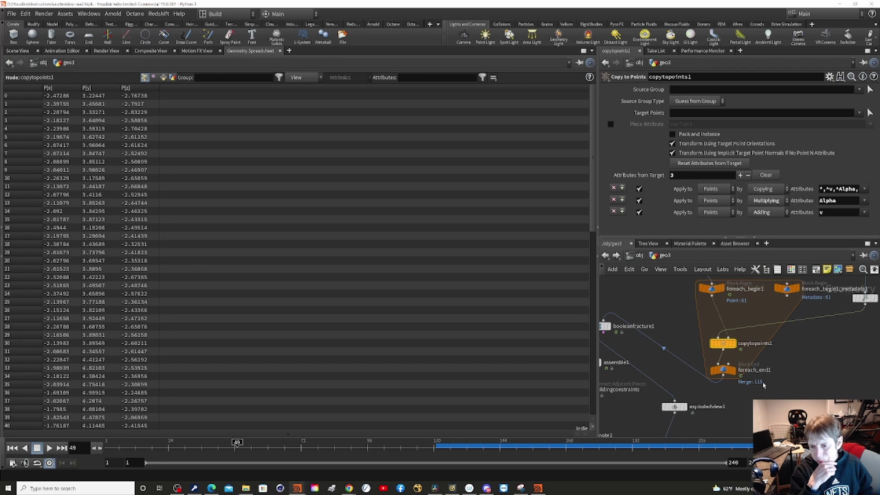
middle_drag(782, 376, 727, 406)
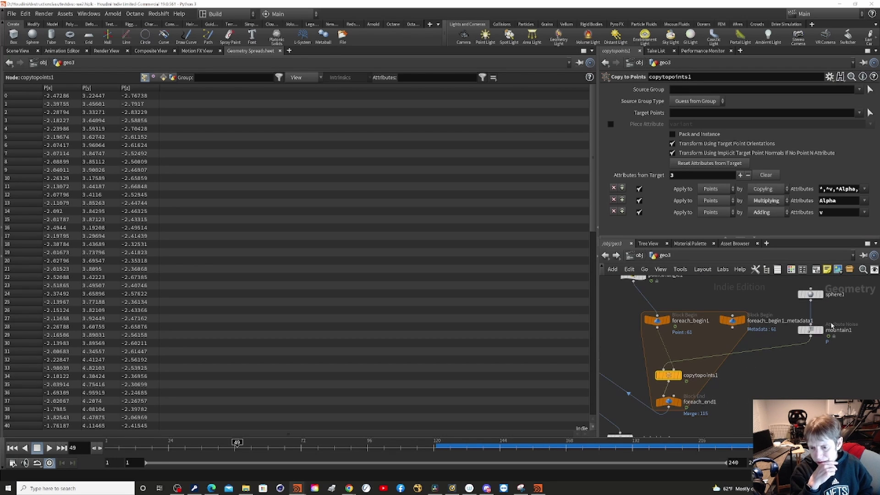
mouse_move(815, 331)
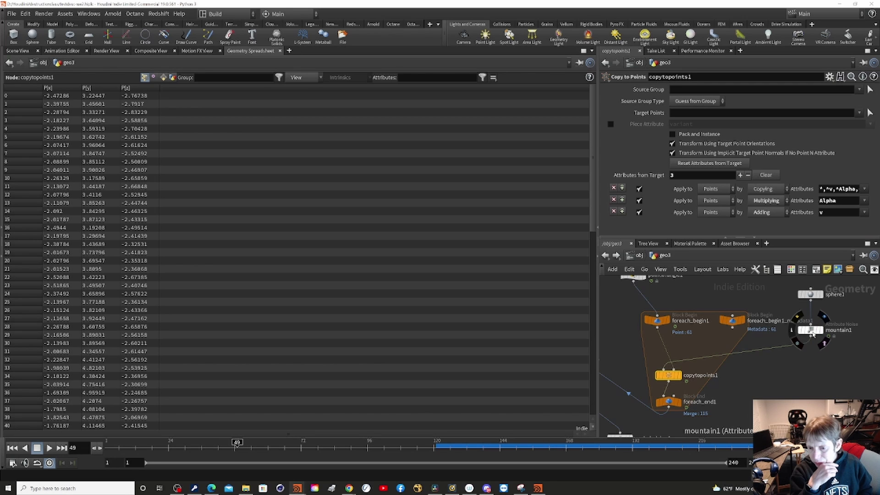
Check foreach_end1's output and foreach_begin1's node info, then select pointwrangle1's pscale points
click(669, 402)
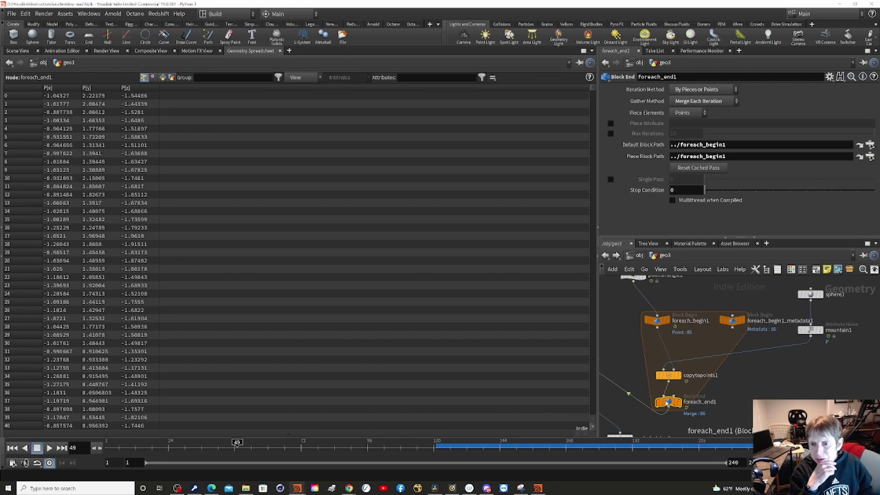
mouse_move(654, 403)
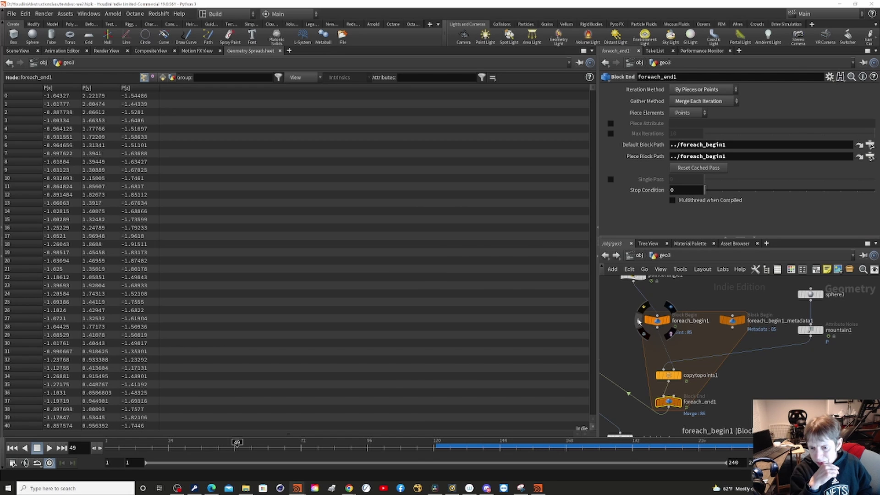
middle_click(639, 321)
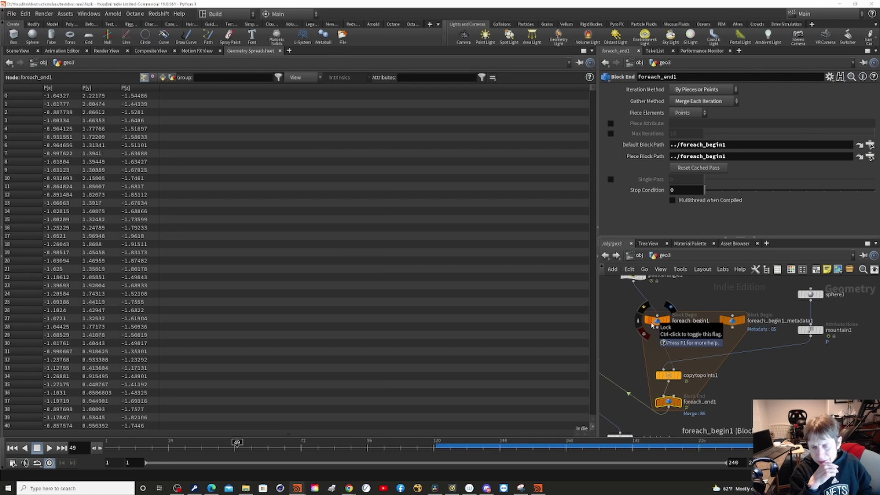
middle_drag(694, 283, 750, 287)
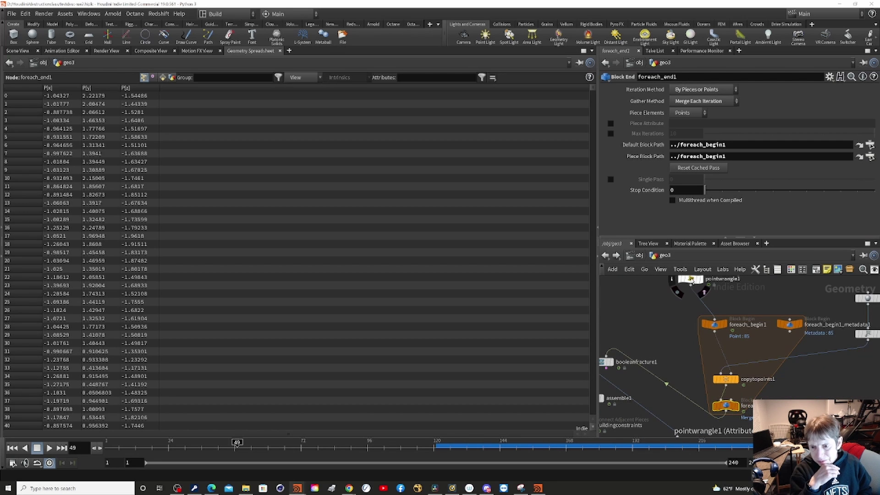
click(691, 279)
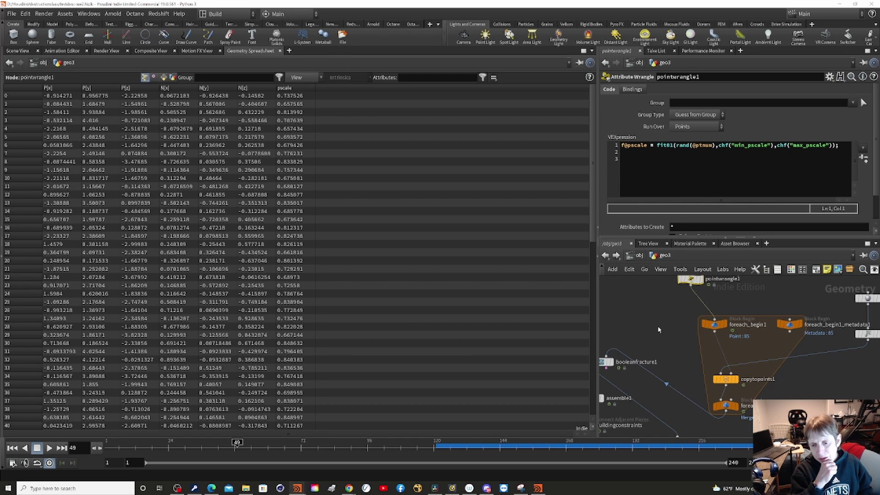
Pan to the material and constraint output nodes, then return to the 3D view of the shattered building at frame 49
middle_drag(658, 330, 692, 340)
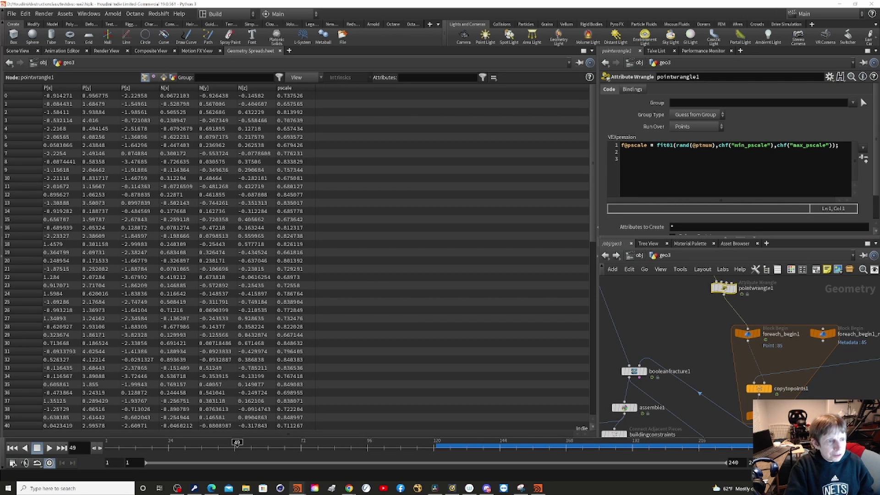
click(23, 50)
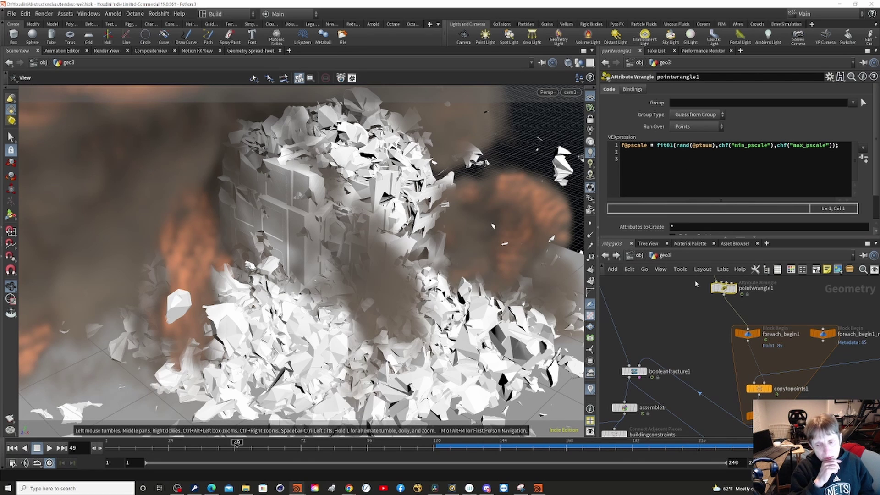
Pan to BUILDING_OUT, zoom out to the whole graph, then zoom back in around dopnet1
middle_drag(678, 317, 879, 190)
scroll(672, 327, down, 5)
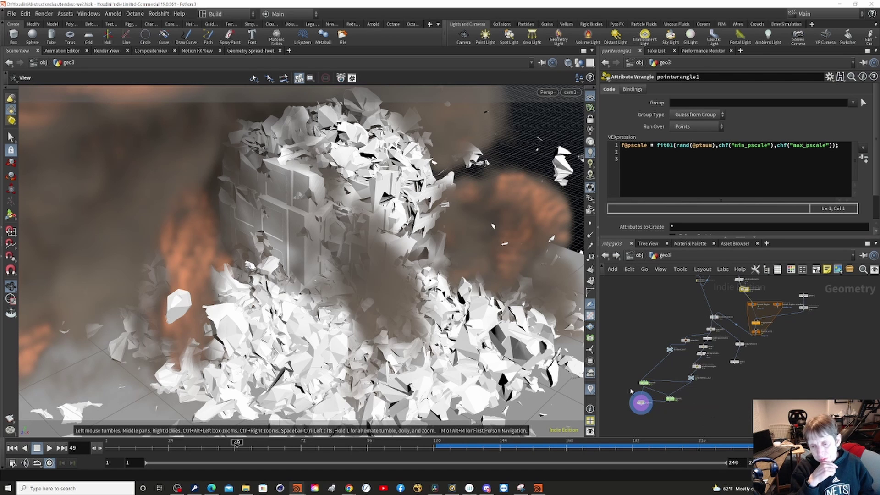
mouse_move(644, 383)
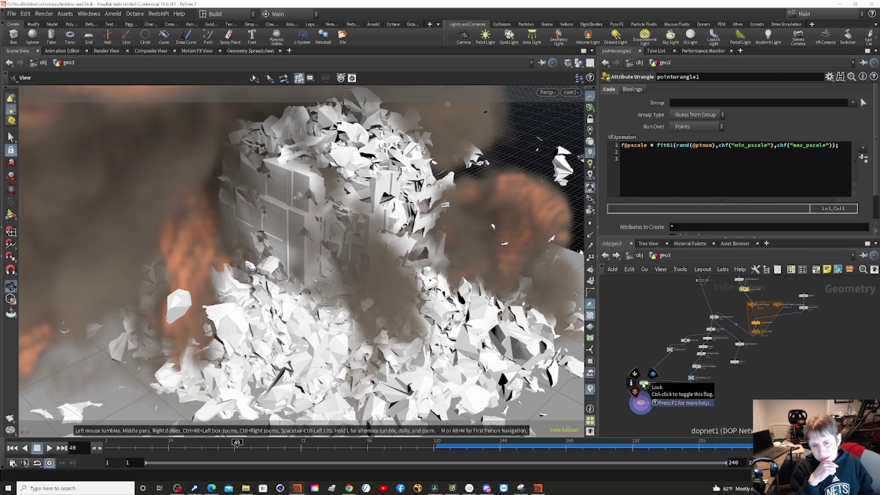
scroll(631, 344, up, 4)
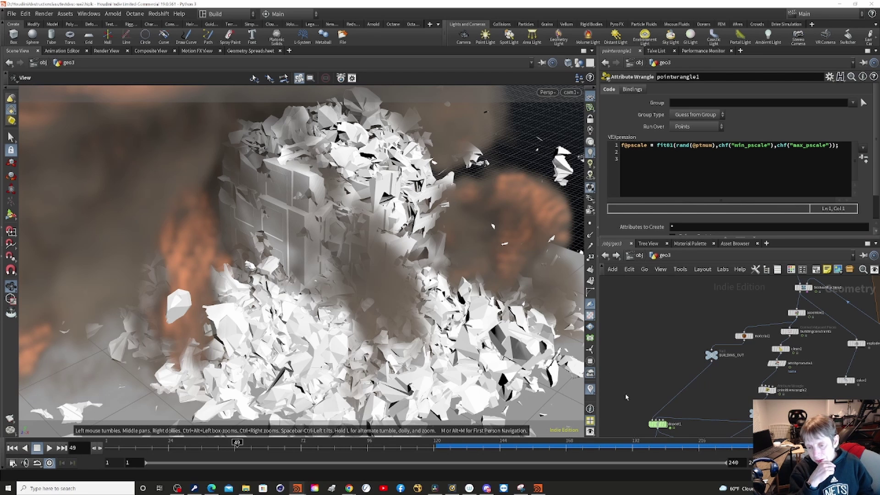
Enter dopnet1 to see its output1 ROP caching frames 1–240 to the sim folder
double_click(658, 424)
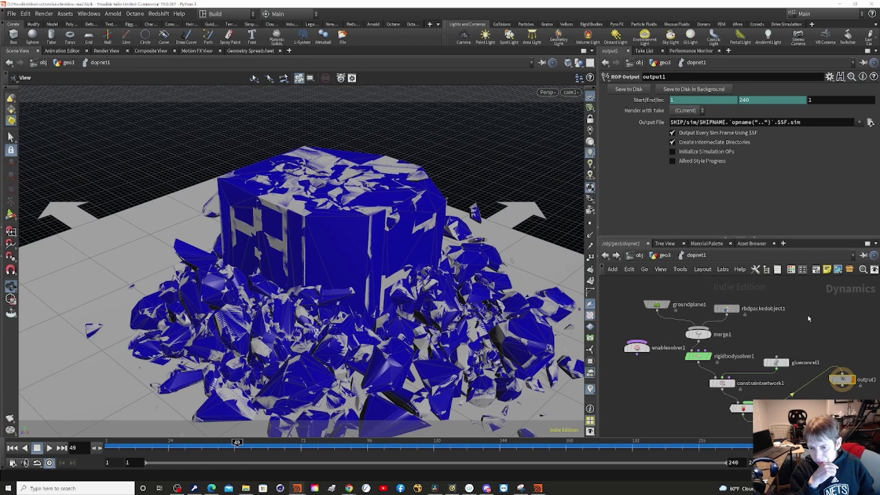
mouse_move(635, 351)
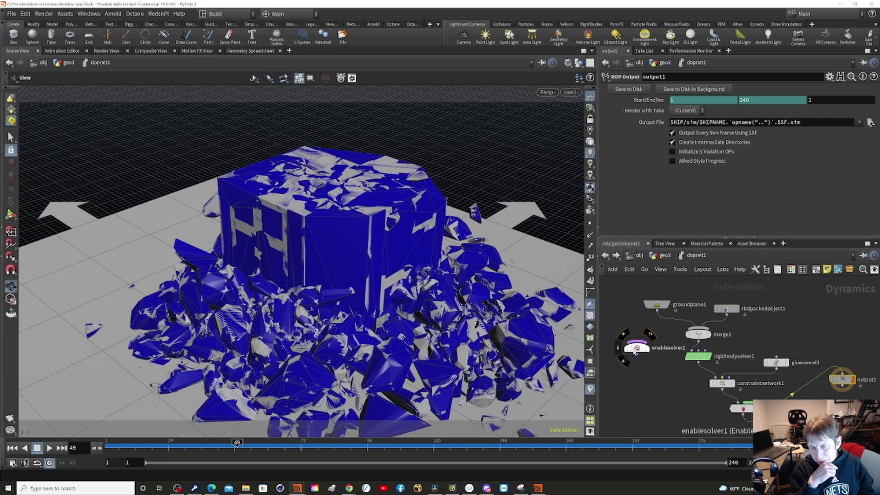
click(605, 255)
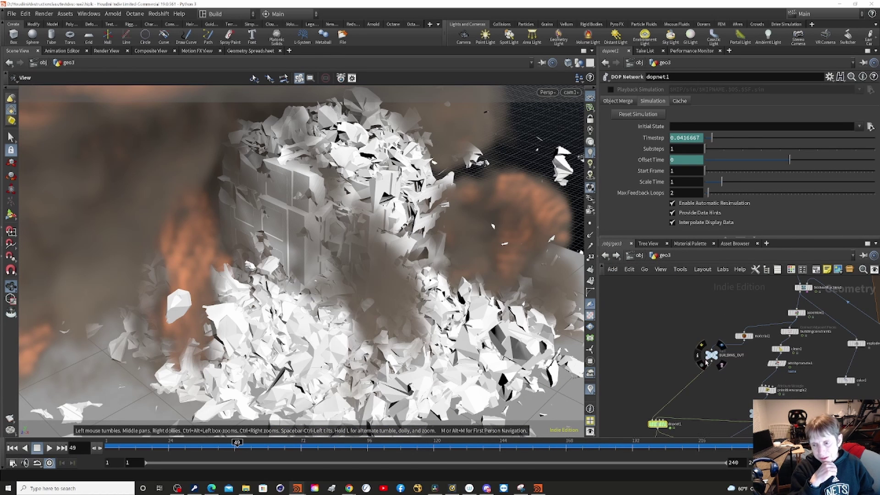
scroll(660, 314, down, 5)
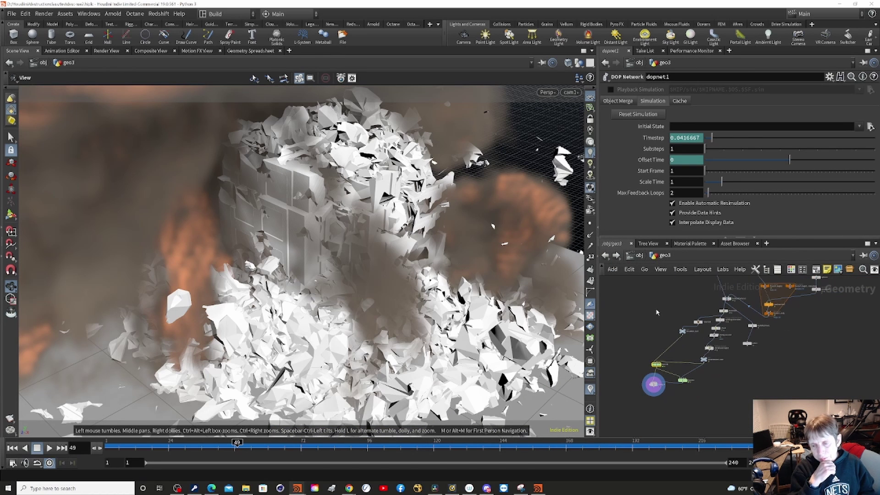
middle_drag(657, 312, 652, 338)
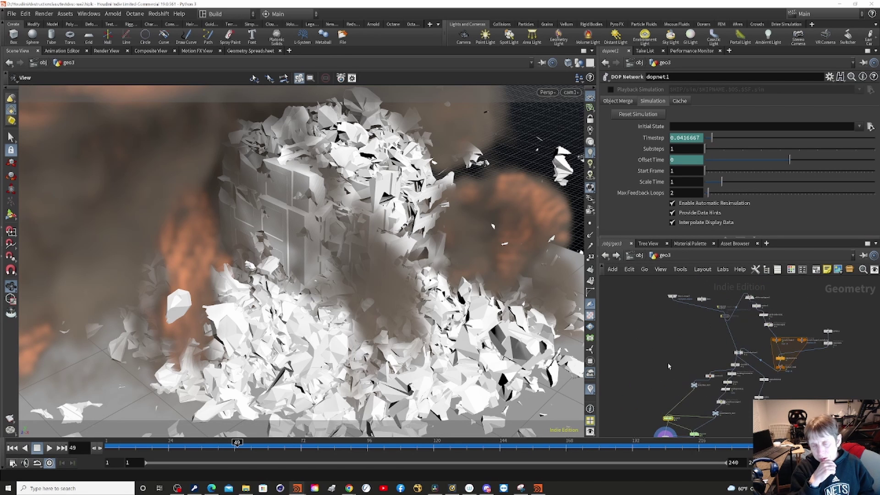
scroll(651, 342, down, 2)
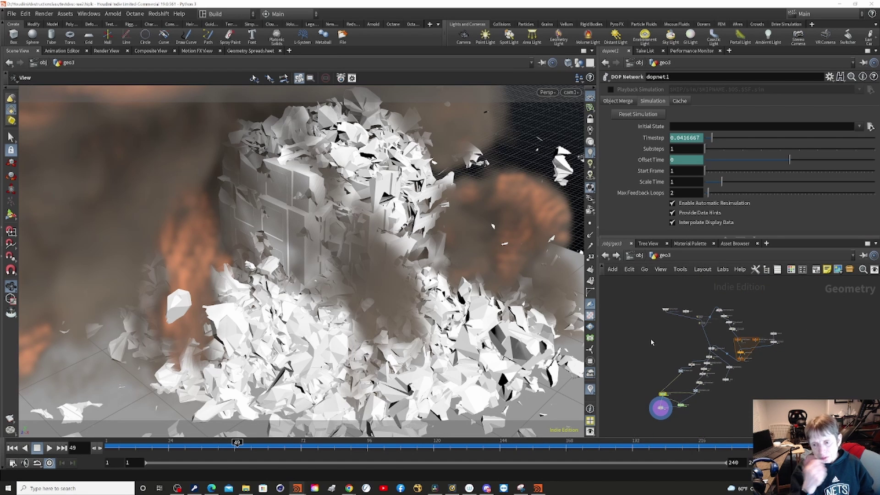
scroll(651, 338, up, 5)
middle_drag(607, 373, 555, 410)
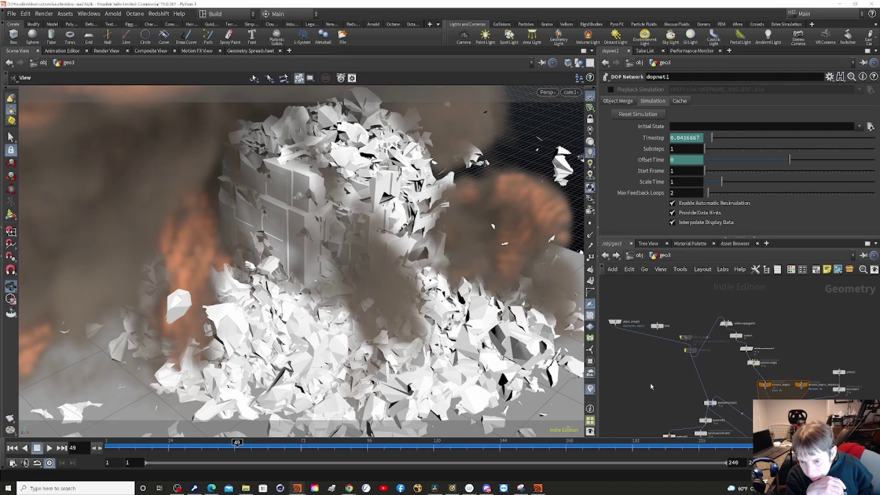
mouse_move(678, 342)
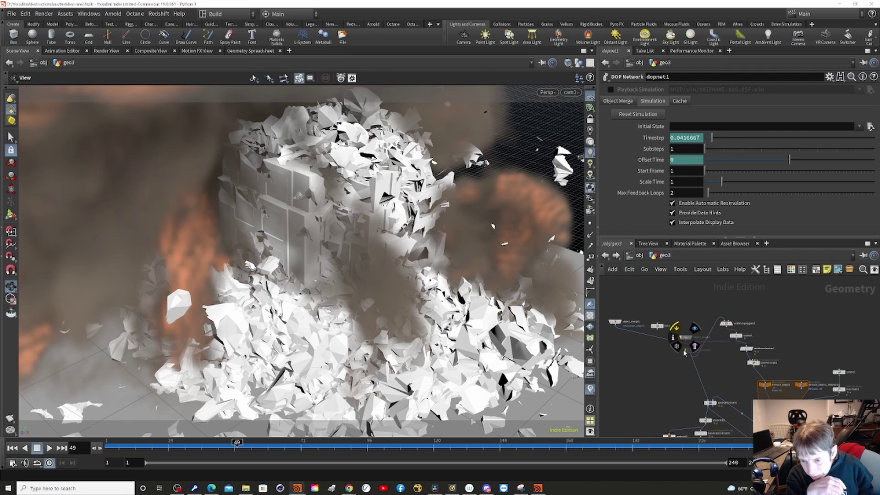
scroll(646, 326, up, 5)
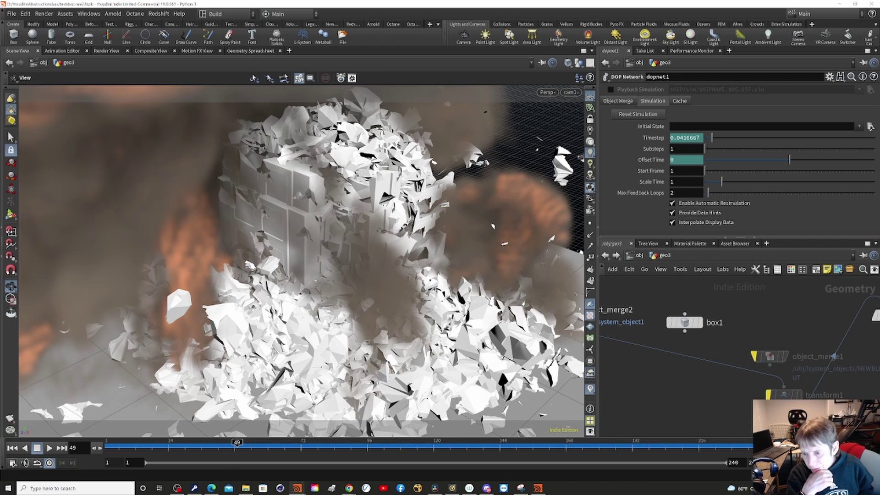
middle_drag(725, 402, 656, 340)
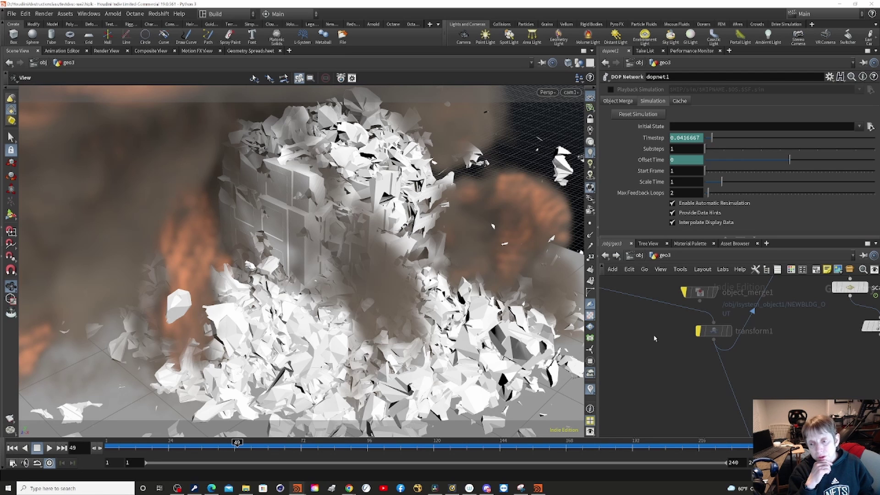
scroll(658, 339, down, 4)
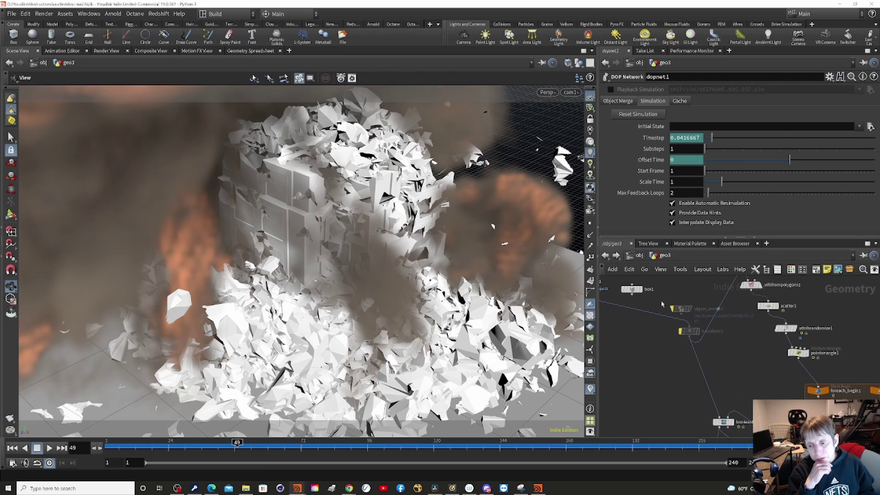
middle_drag(664, 328, 807, 368)
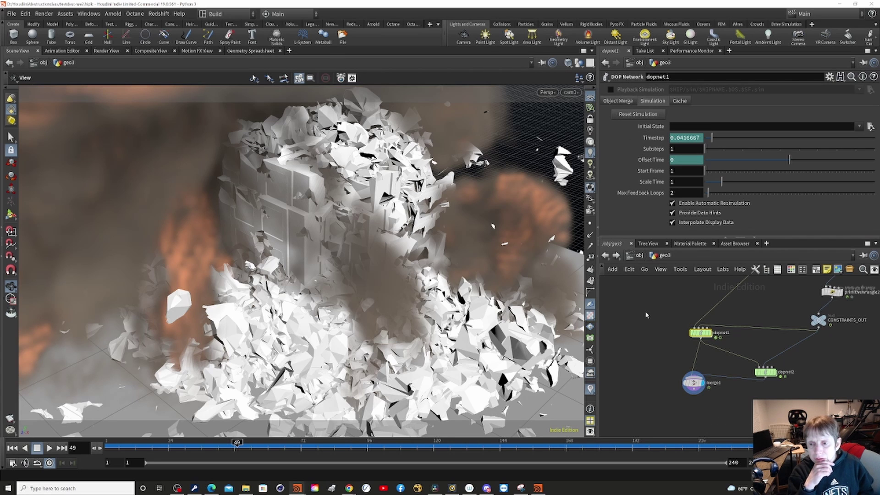
click(625, 106)
click(647, 104)
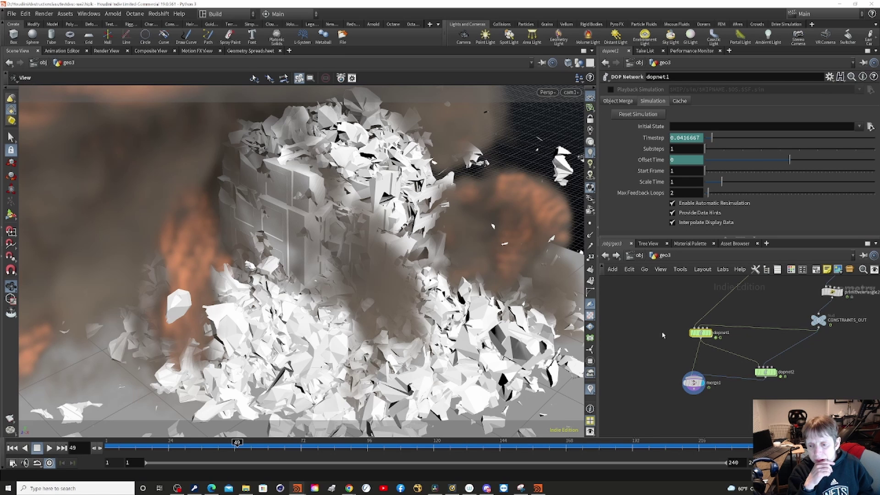
scroll(671, 356, down, 5)
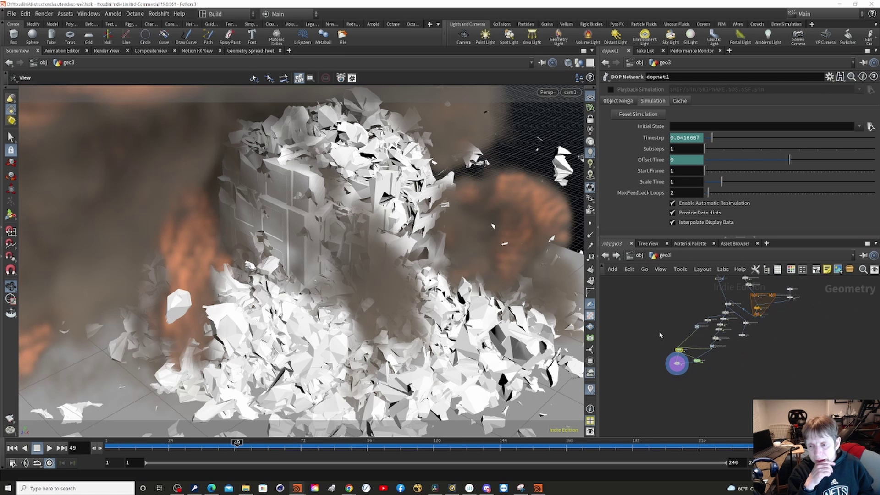
middle_drag(660, 335, 655, 395)
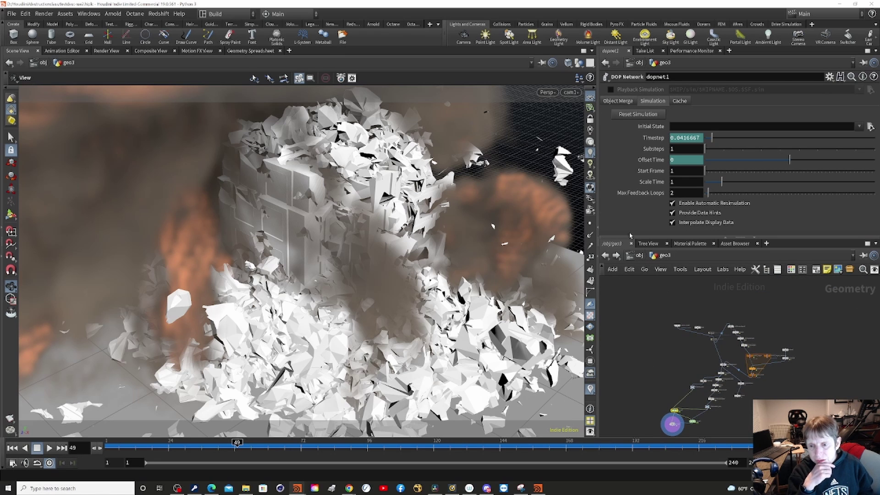
At /obj, show geo3's Redshift Instancing: Redshift Point Clouds using point velocity
click(637, 256)
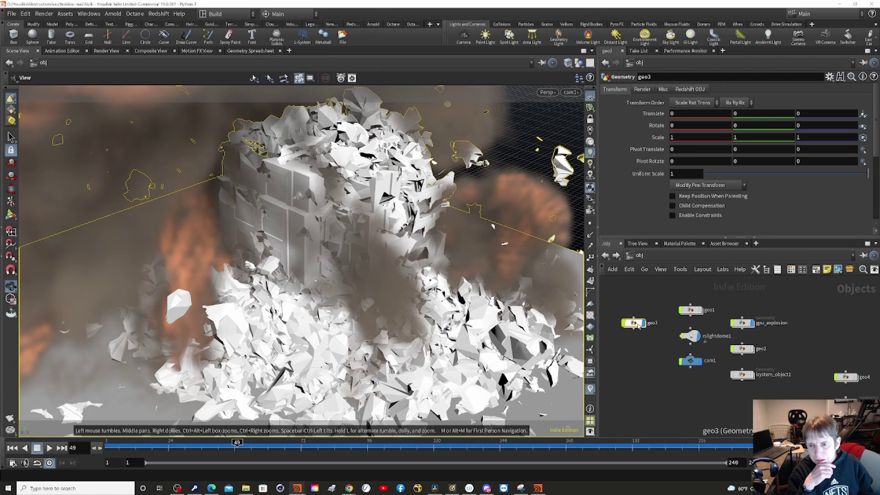
click(642, 91)
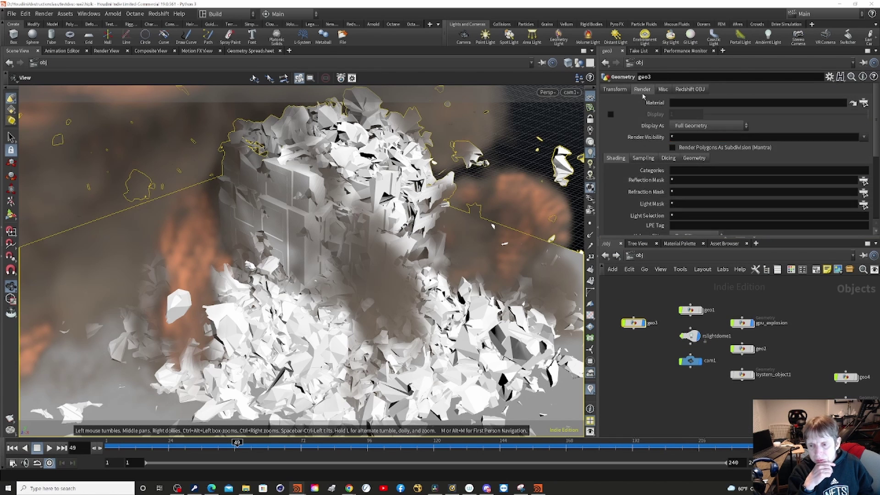
click(695, 92)
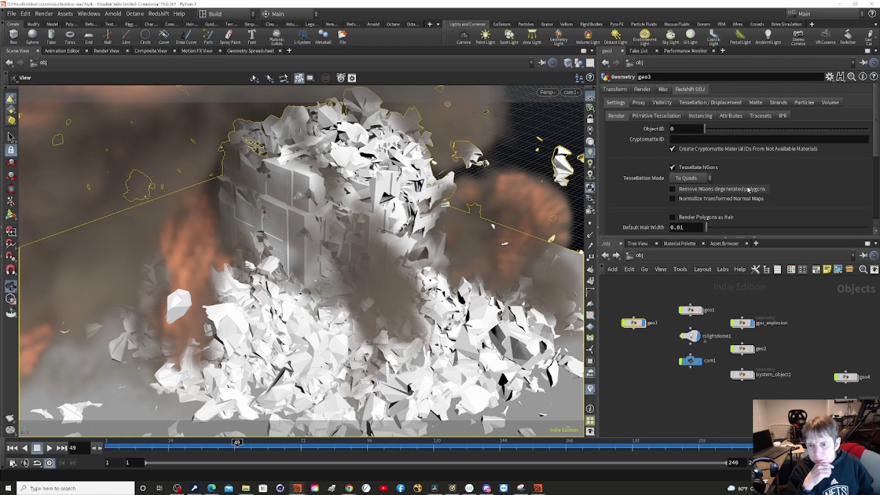
scroll(747, 189, down, 1)
scroll(748, 190, down, 3)
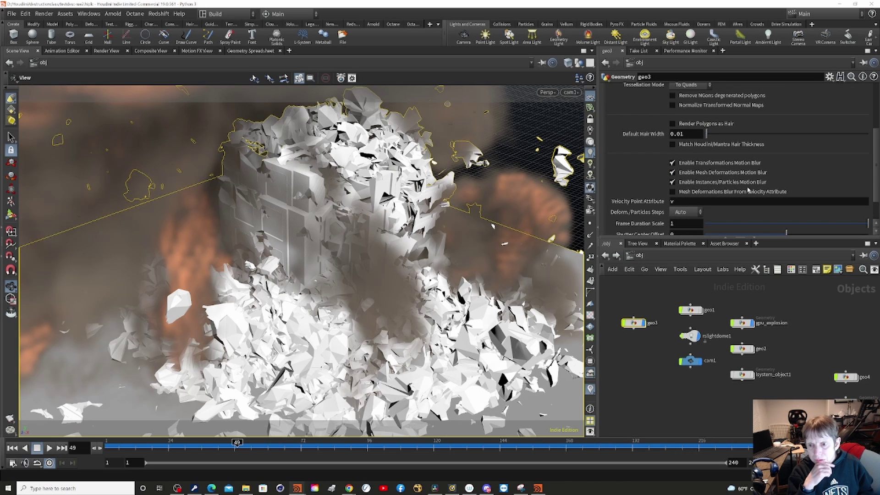
scroll(748, 190, down, 2)
scroll(746, 179, up, 4)
scroll(729, 171, up, 2)
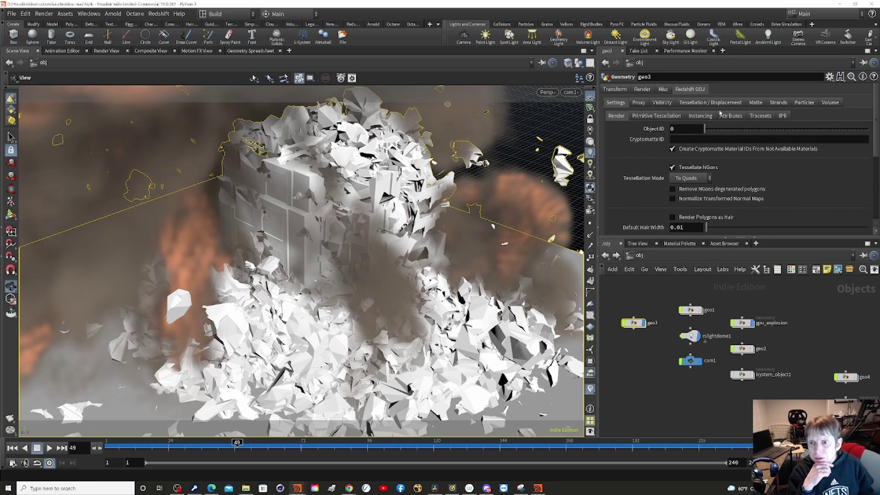
click(692, 118)
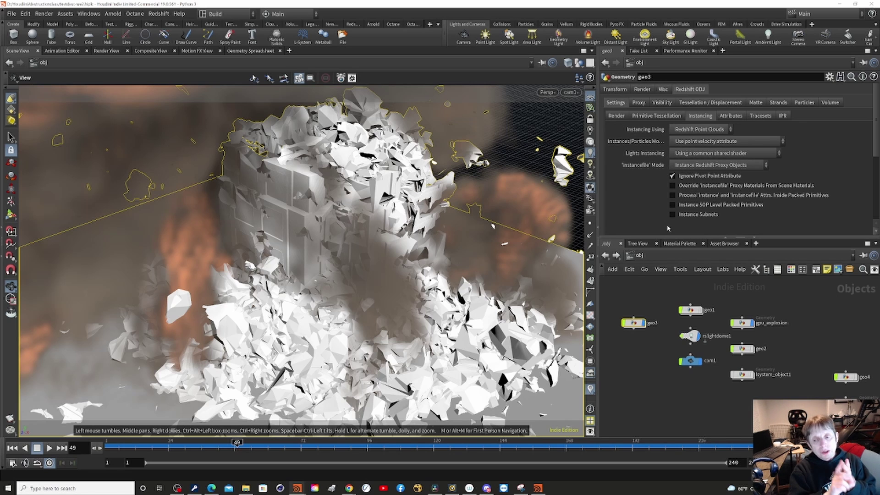
Inspect dopnet2's enablesolver1 inside geo3, confirming Start Frame 121 and Offset Time 5
double_click(637, 323)
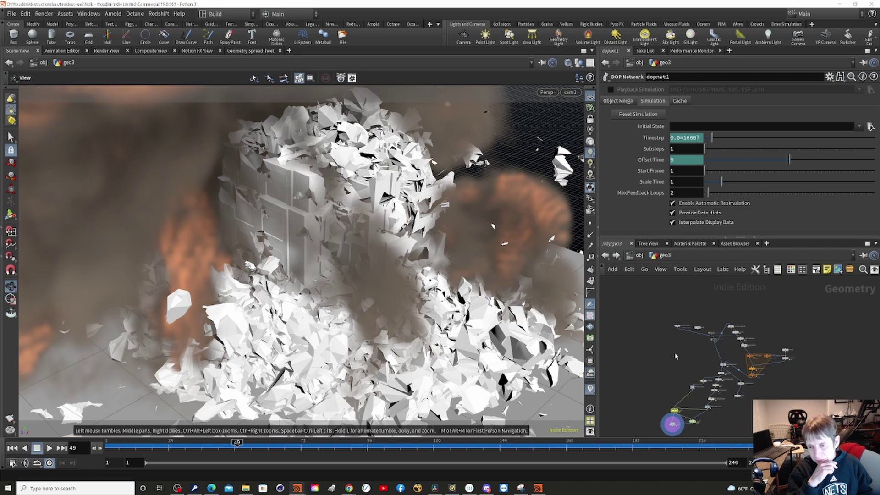
scroll(669, 356, up, 5)
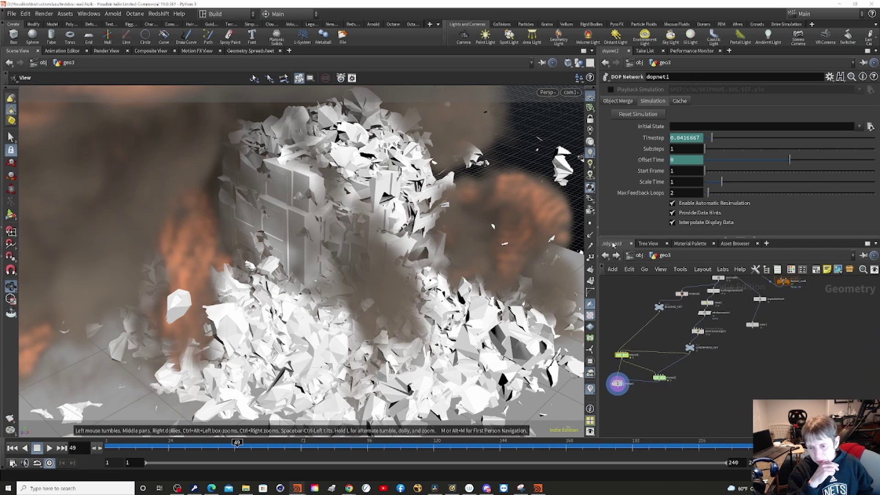
double_click(659, 378)
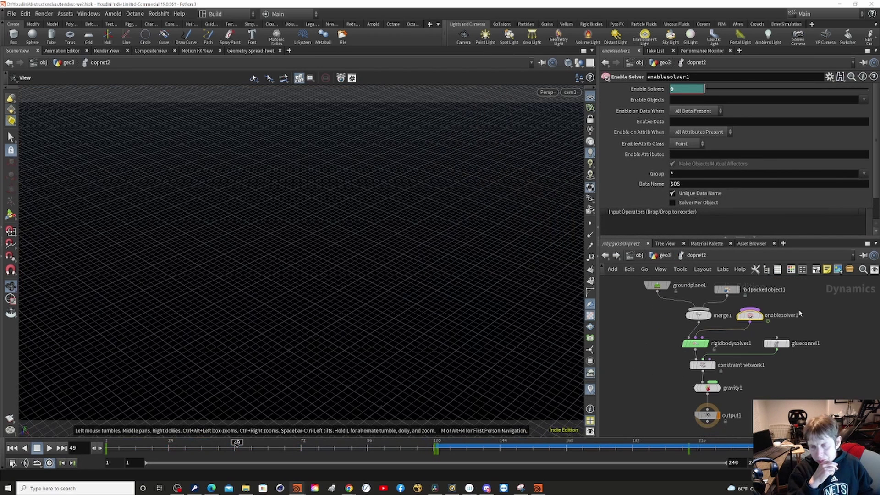
click(755, 311)
mouse_move(752, 318)
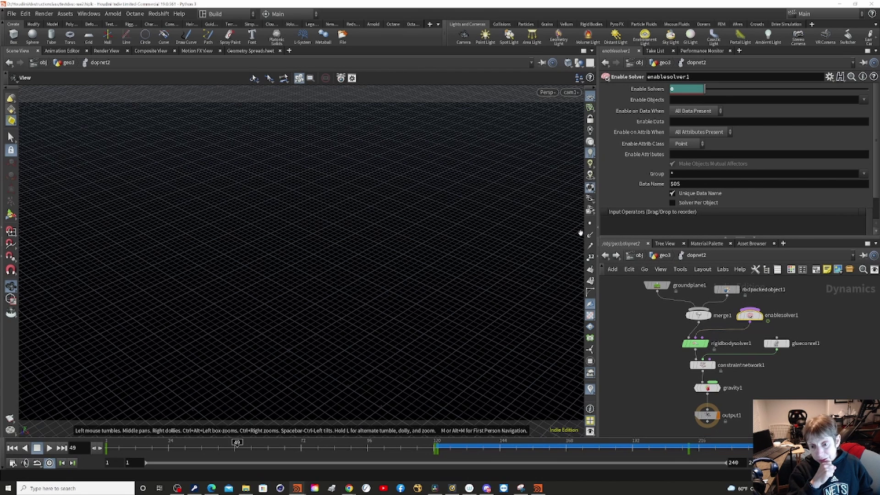
click(605, 255)
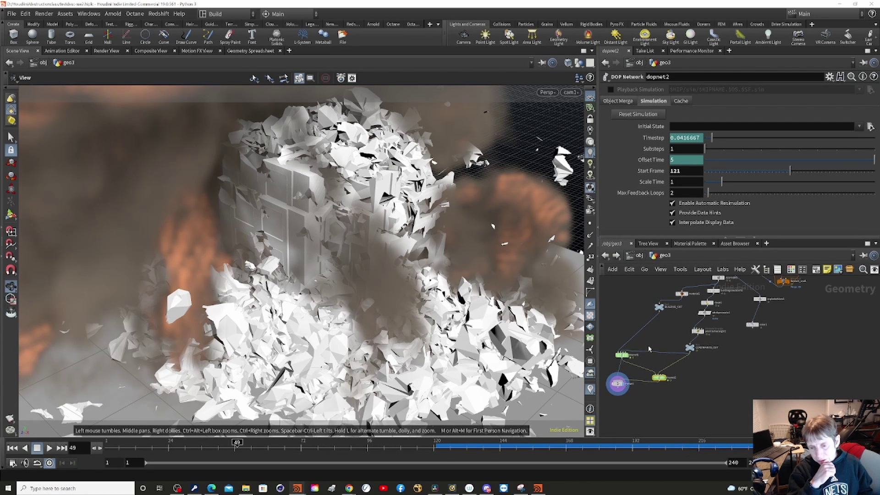
mouse_move(624, 359)
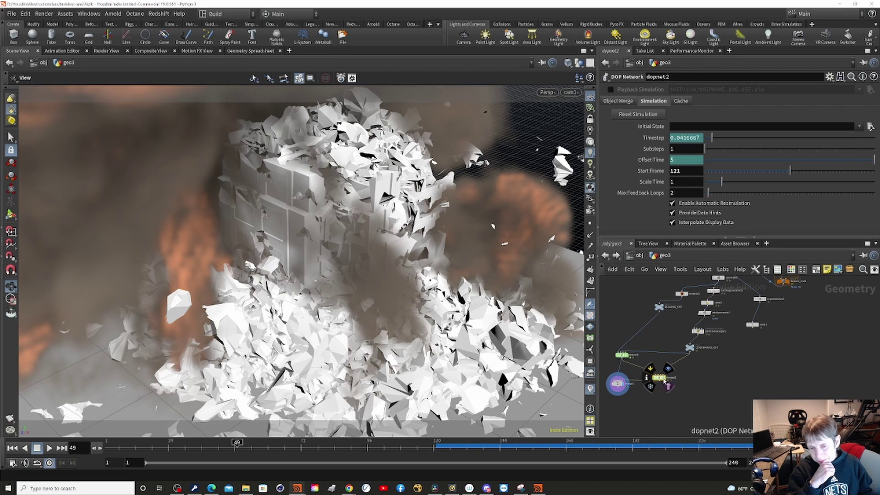
mouse_move(661, 380)
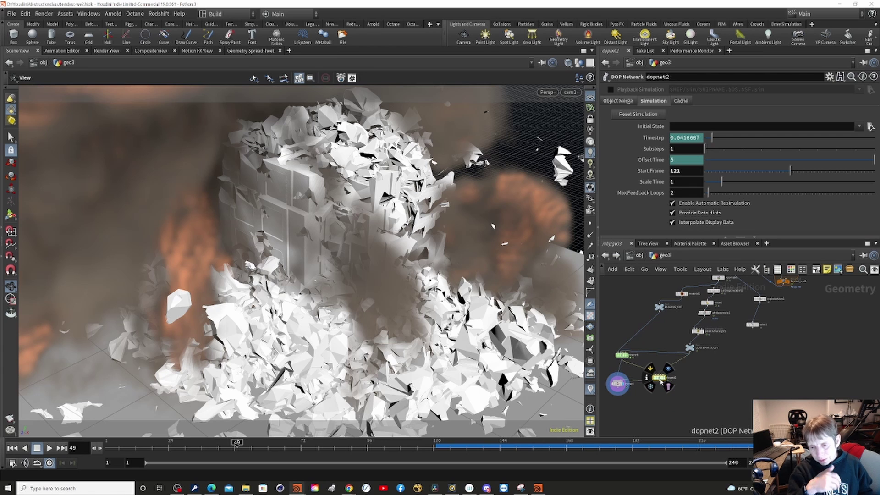